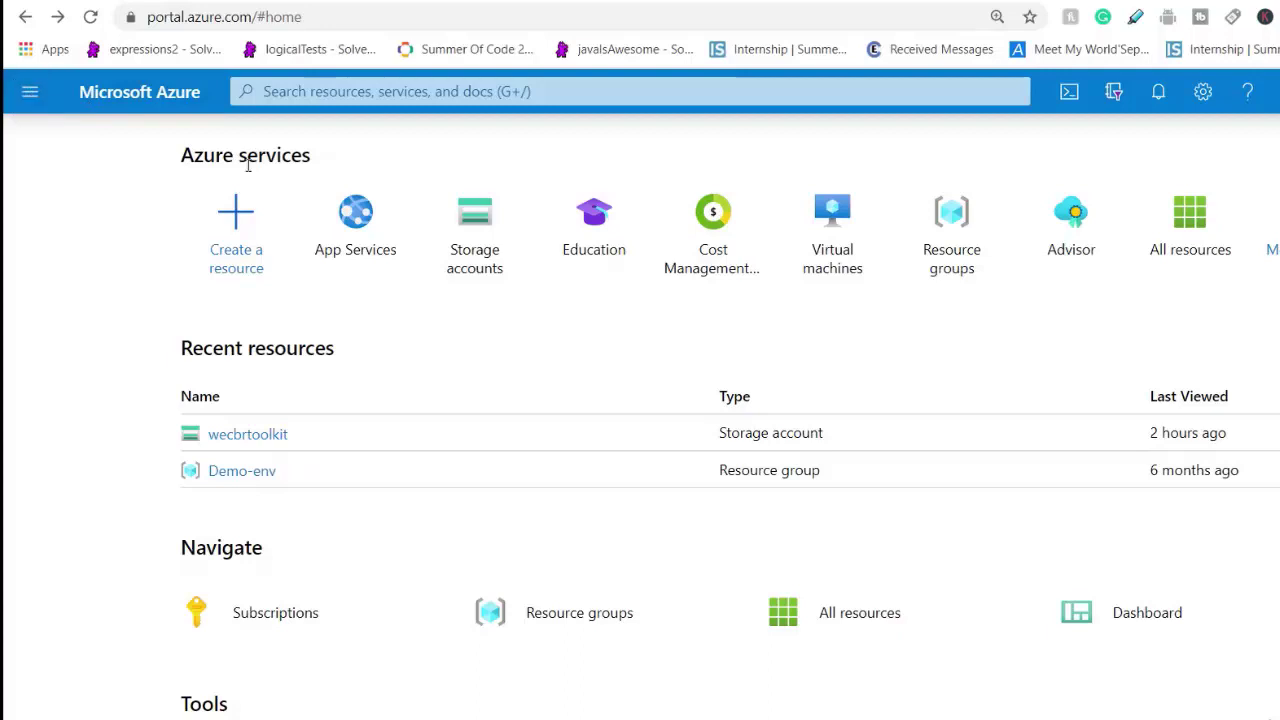
- Open the storage accounts service and start creating a new storage account
{"action": "left_click_drag", "start_coordinate": [182, 155], "coordinate": [380, 157]}
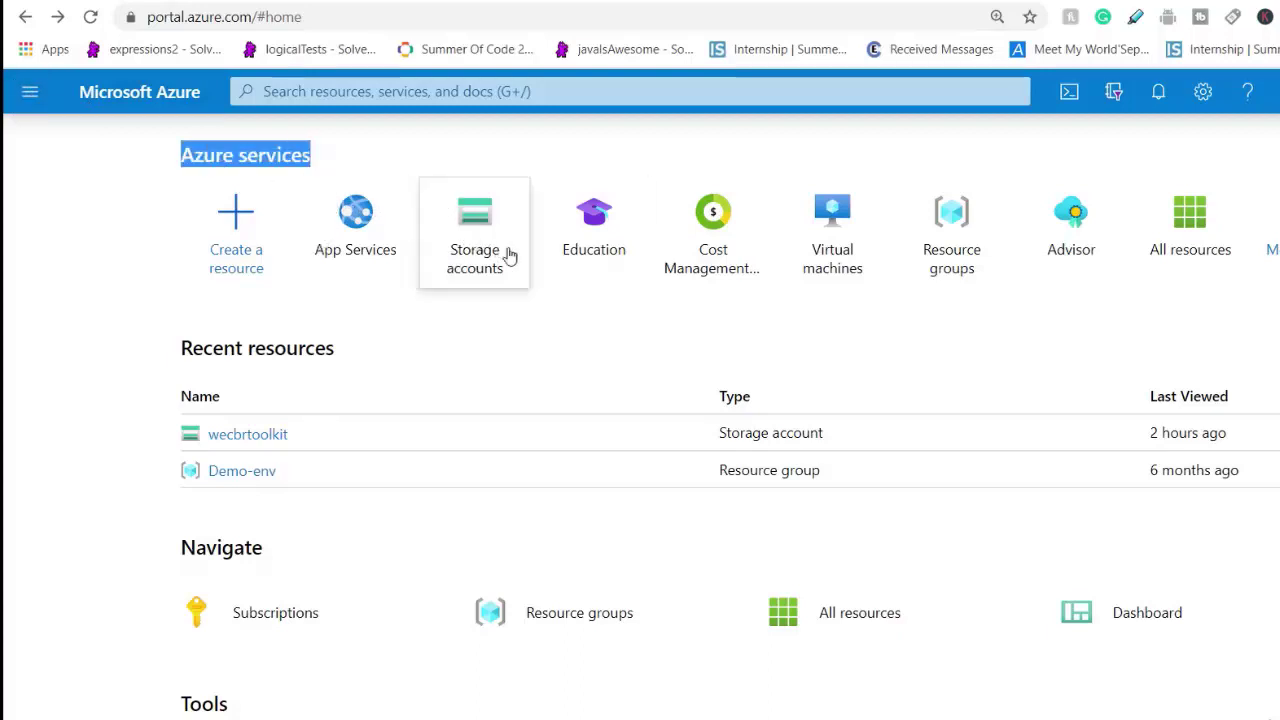
{"action": "left_click", "coordinate": [32, 96]}
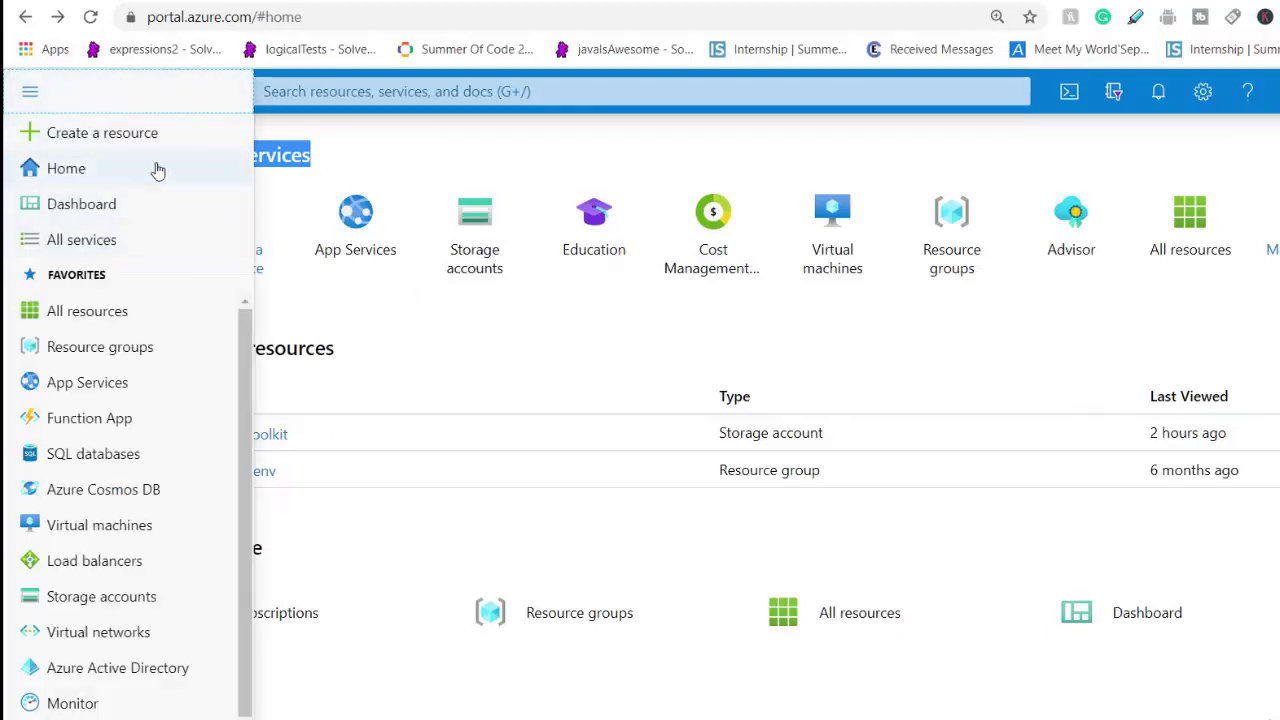
{"action": "scroll", "coordinate": [145, 493], "scroll_direction": "down", "scroll_amount": 1}
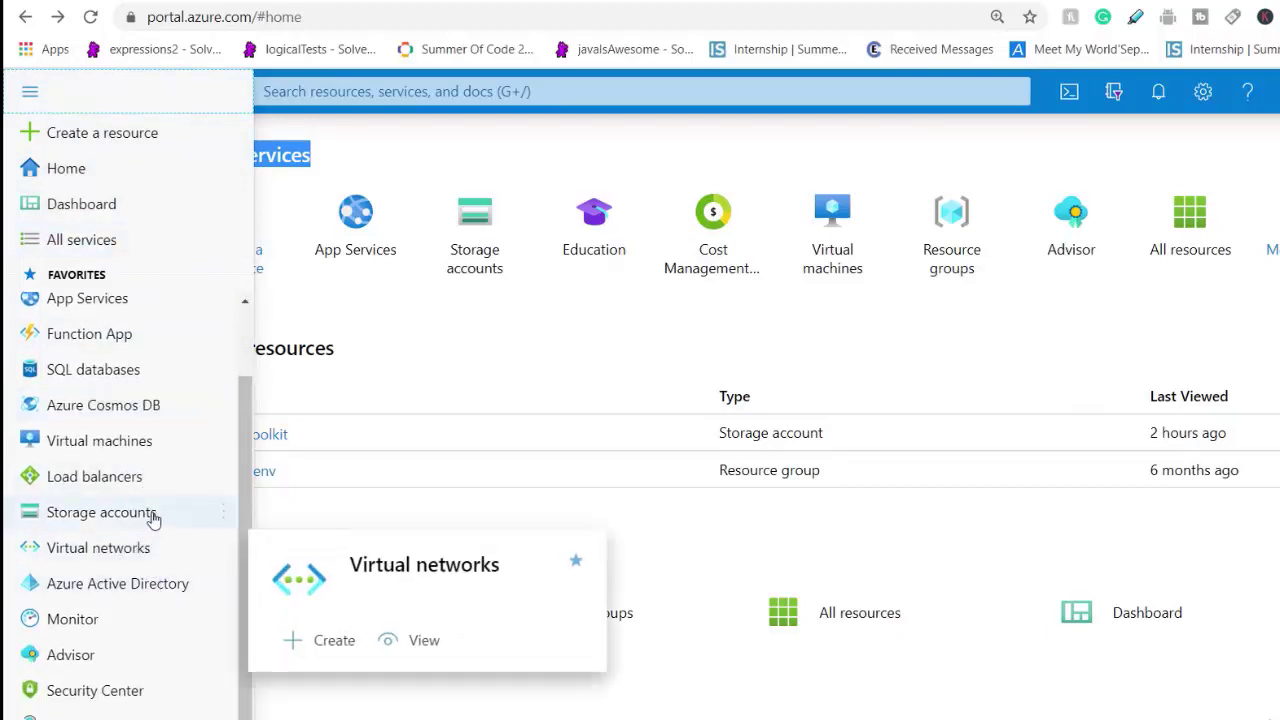
{"action": "scroll", "coordinate": [163, 486], "scroll_direction": "up", "scroll_amount": 1}
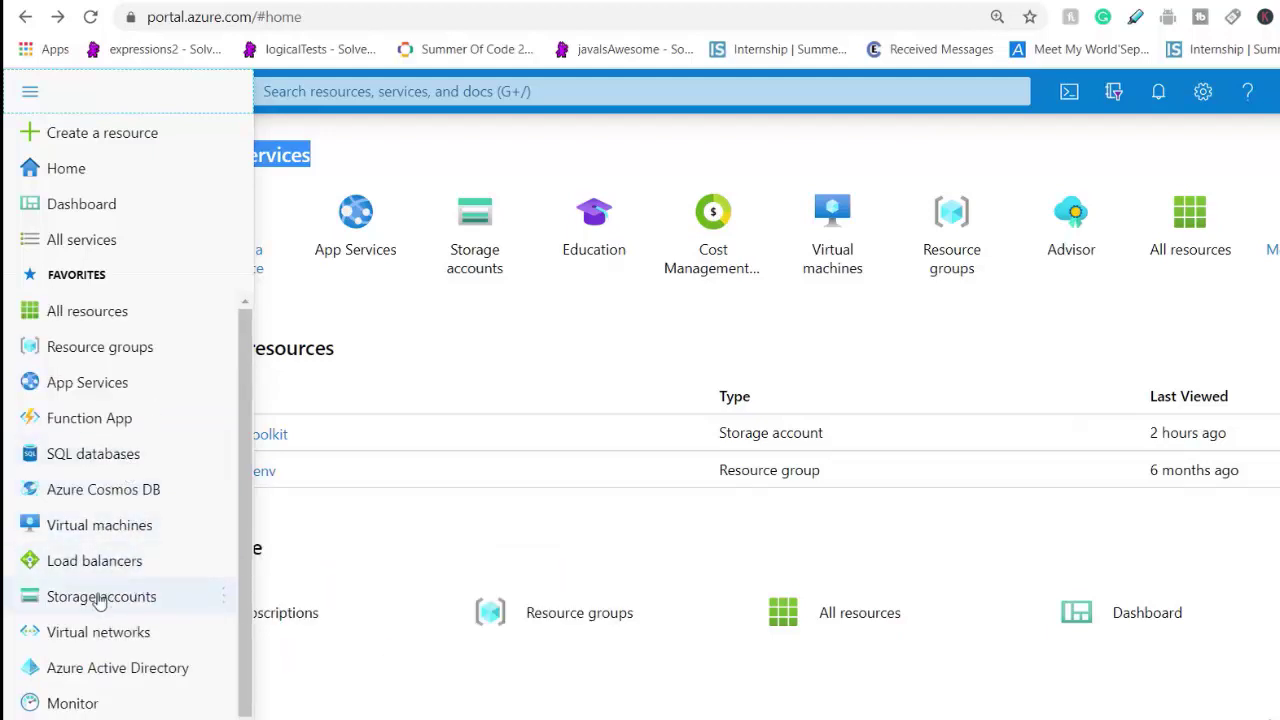
{"action": "mouse_move", "coordinate": [89, 597]}
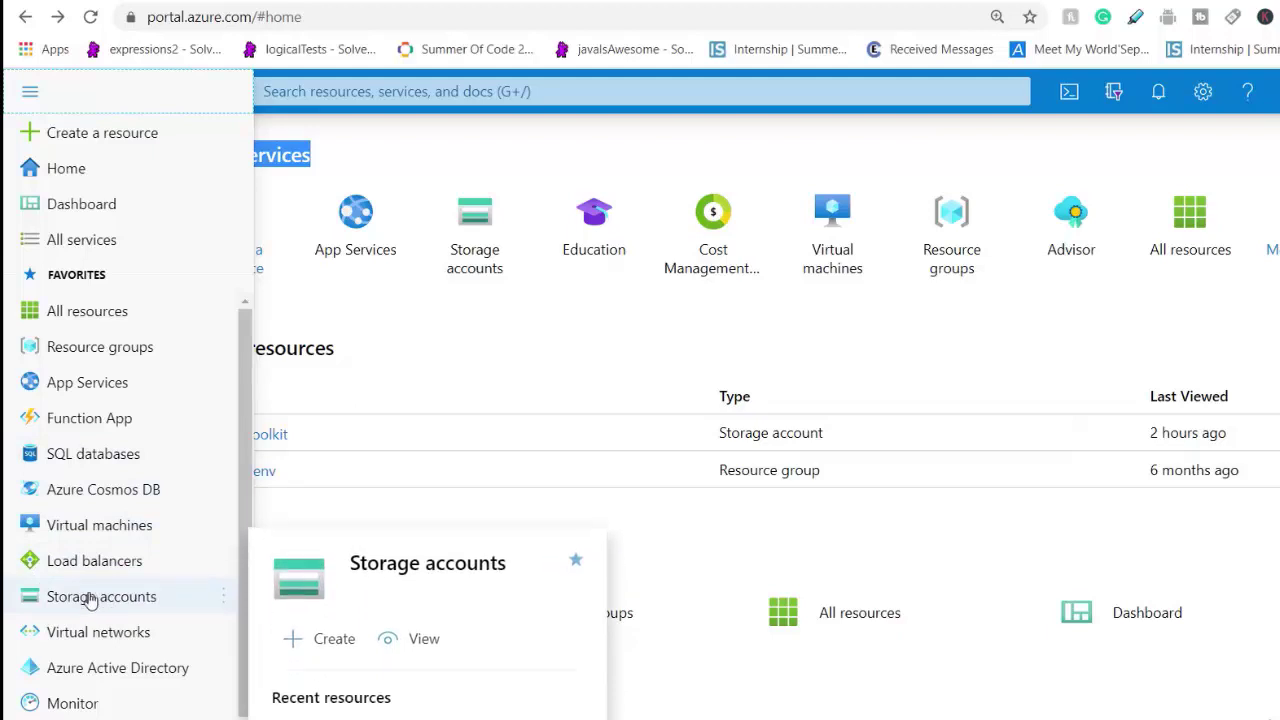
{"action": "left_click", "coordinate": [89, 597]}
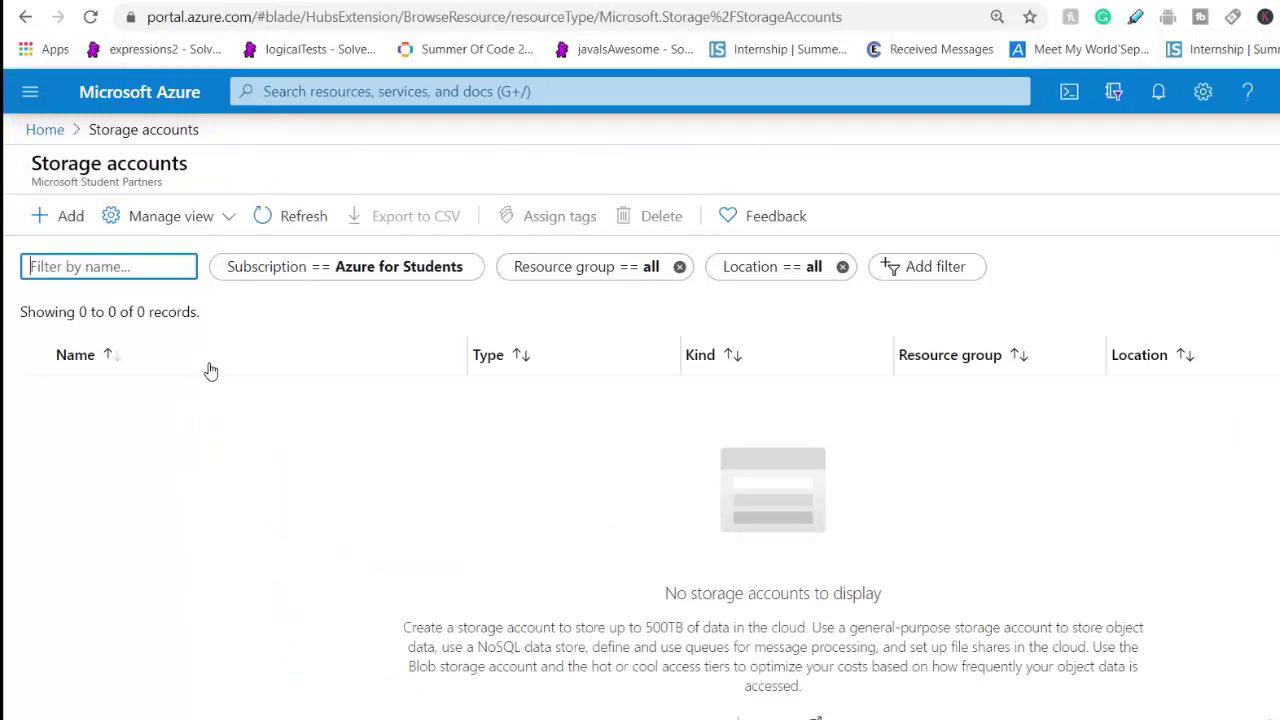
{"action": "left_click", "coordinate": [59, 228]}
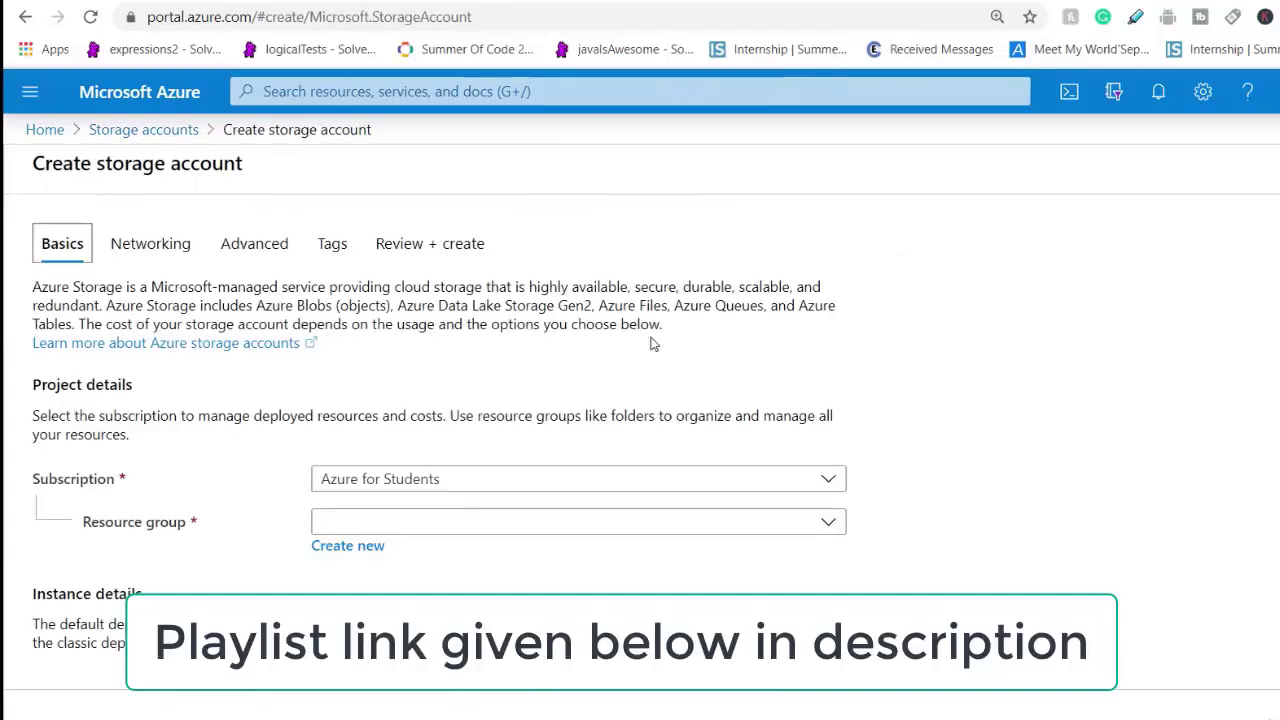
- Assign the storage account to the Toolkit resource group and name it toolkitwecbr
{"action": "scroll", "coordinate": [650, 343], "scroll_direction": "down", "scroll_amount": 2}
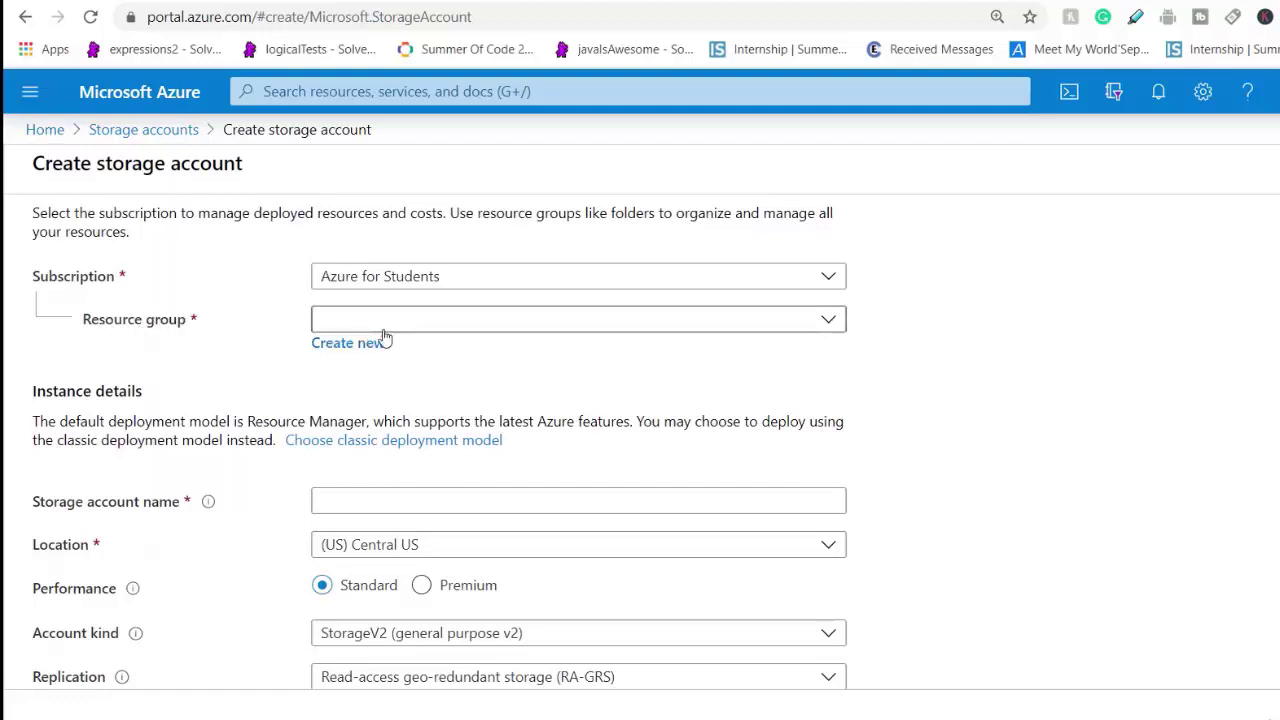
{"action": "left_click", "coordinate": [676, 322]}
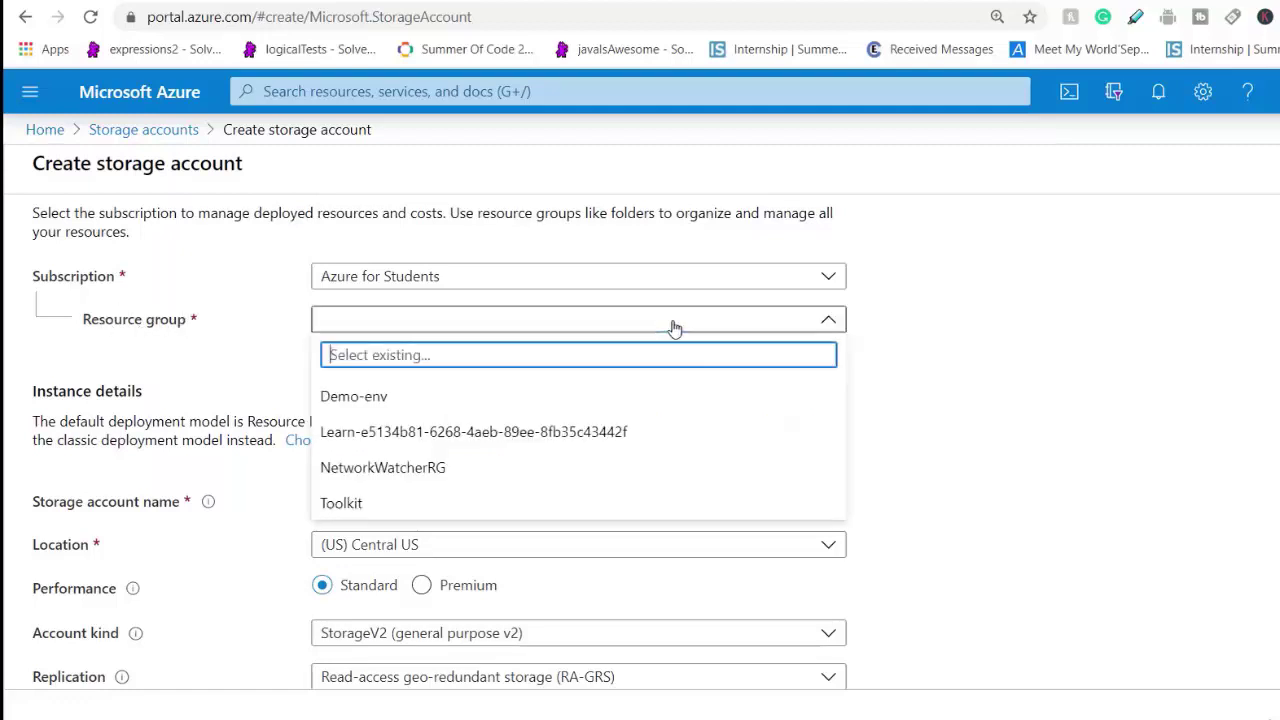
{"action": "left_click", "coordinate": [435, 499]}
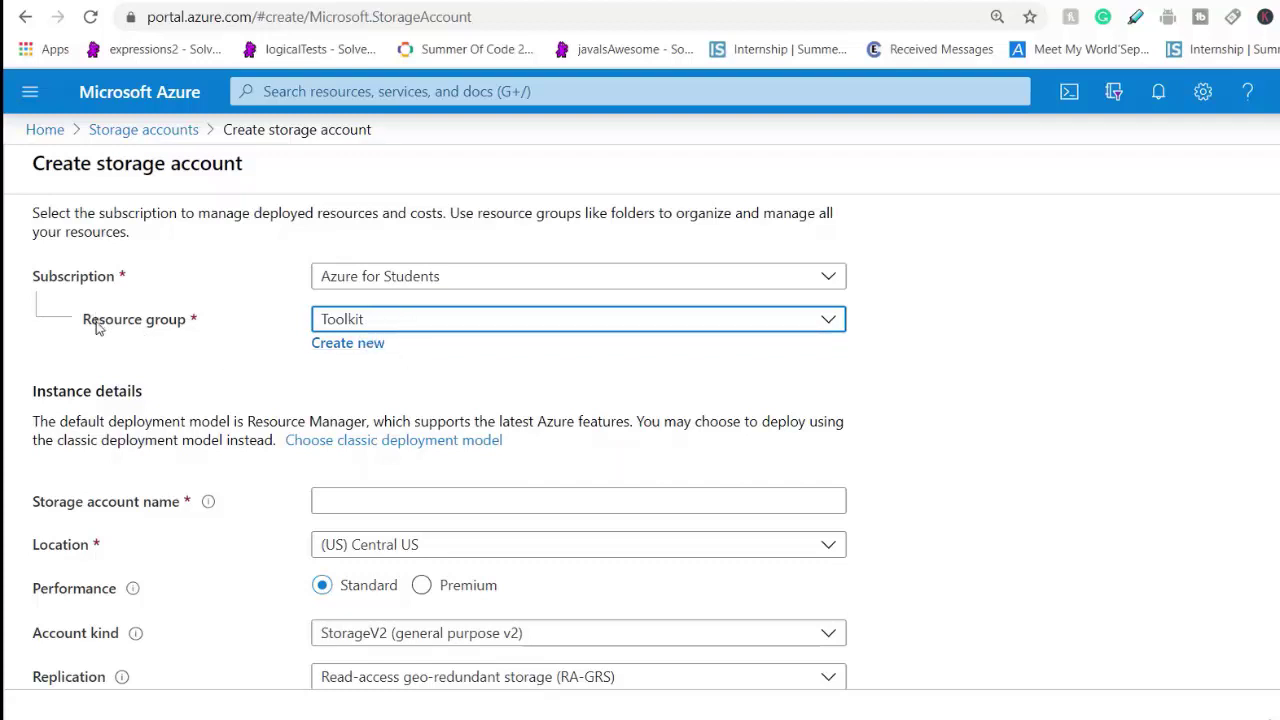
{"action": "scroll", "coordinate": [200, 338], "scroll_direction": "down", "scroll_amount": 1}
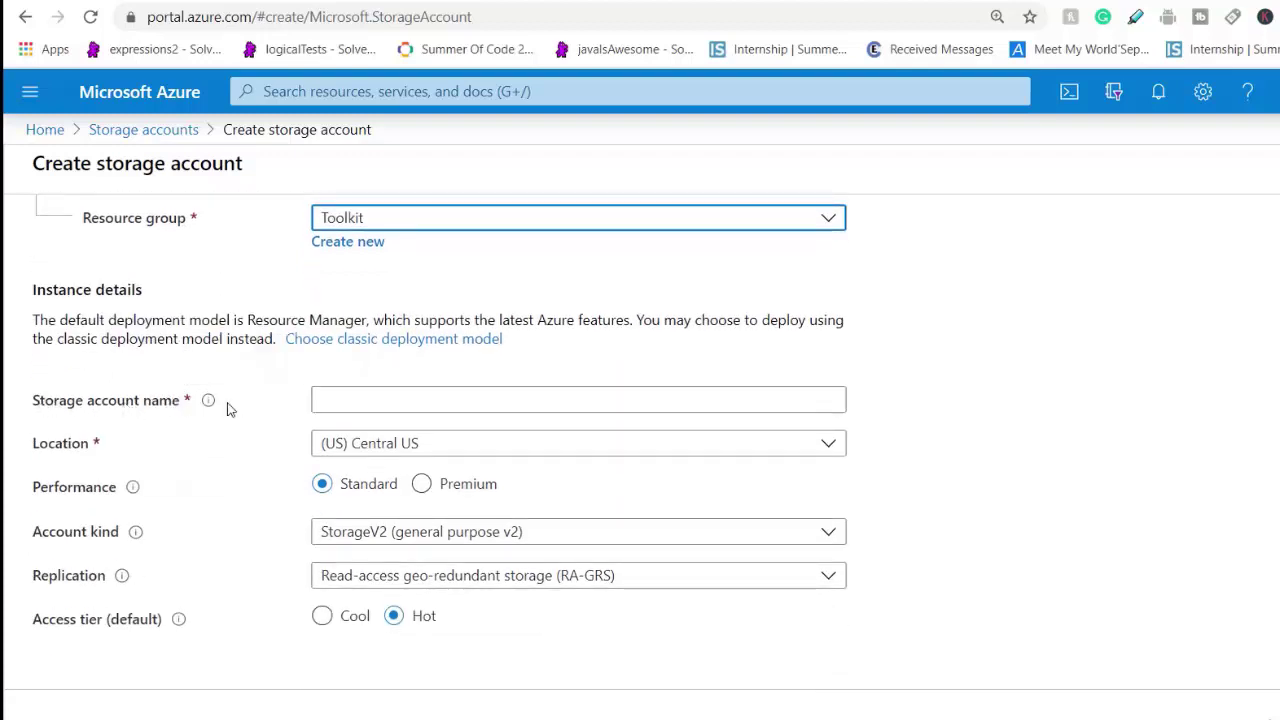
{"action": "left_click", "coordinate": [387, 395]}
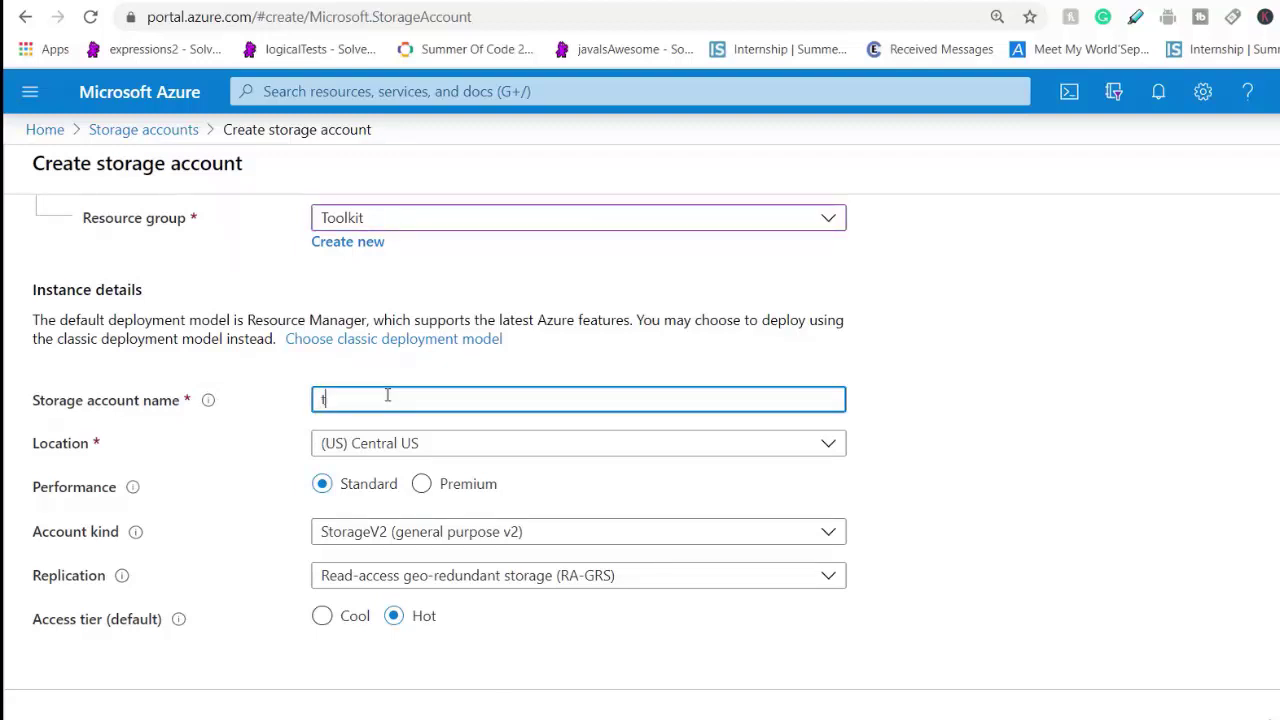
{"action": "type", "text": "toolkitwecbr"}
- Set the storage account's location to (Asia Pacific) West India
{"action": "left_click", "coordinate": [519, 455]}
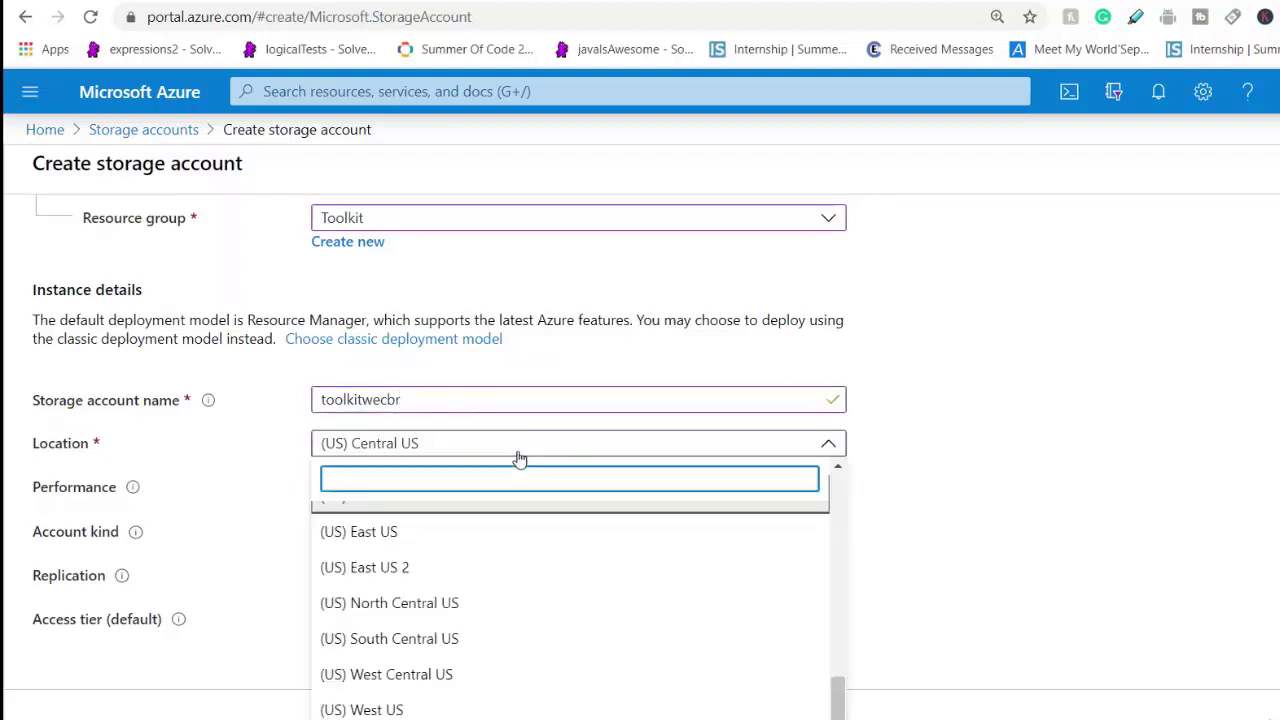
{"action": "left_click", "coordinate": [1088, 535]}
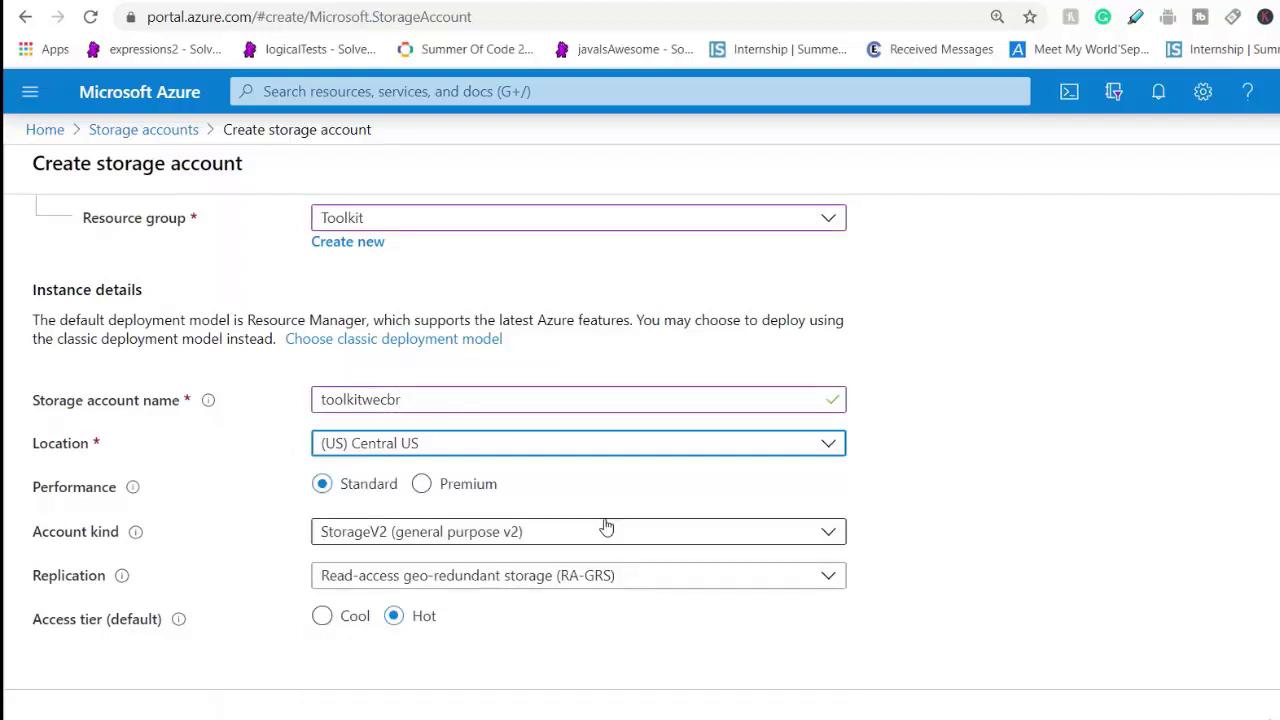
{"action": "left_click", "coordinate": [532, 443]}
{"action": "scroll", "coordinate": [471, 598], "scroll_direction": "up", "scroll_amount": 1}
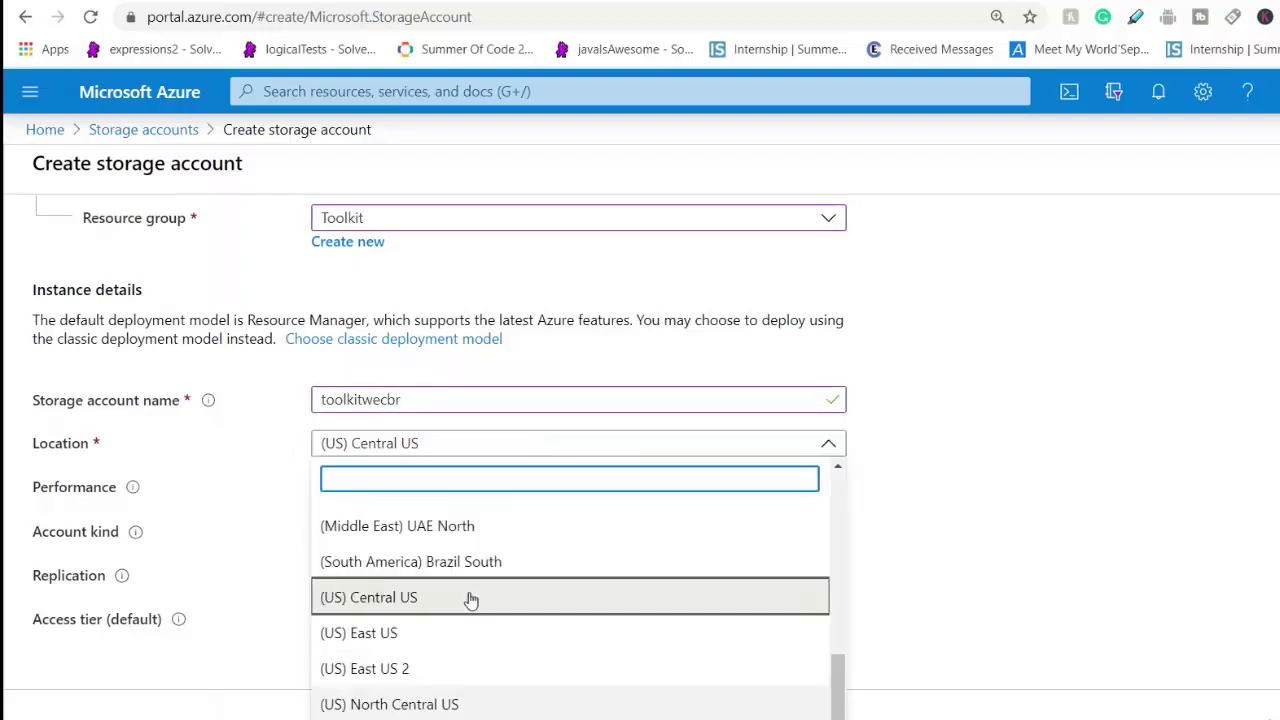
{"action": "scroll", "coordinate": [423, 611], "scroll_direction": "down", "scroll_amount": 1}
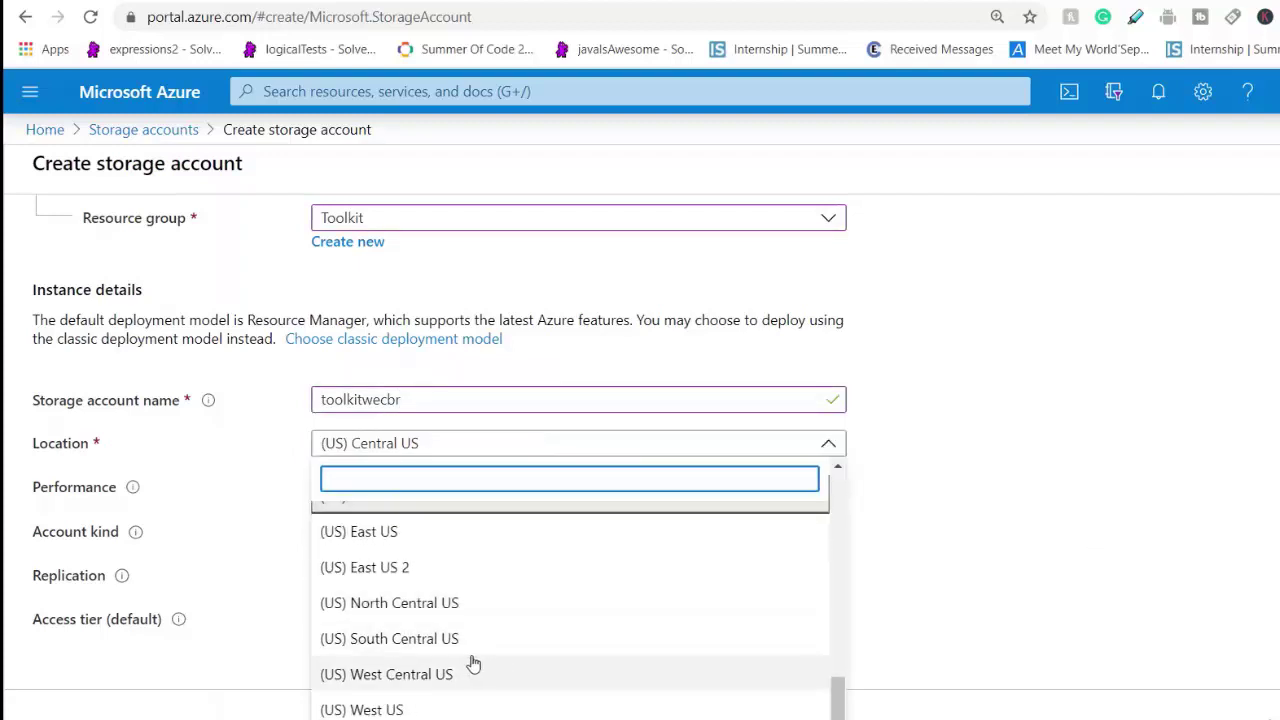
{"action": "scroll", "coordinate": [480, 631], "scroll_direction": "up", "scroll_amount": 4}
{"action": "scroll", "coordinate": [478, 631], "scroll_direction": "up", "scroll_amount": 4}
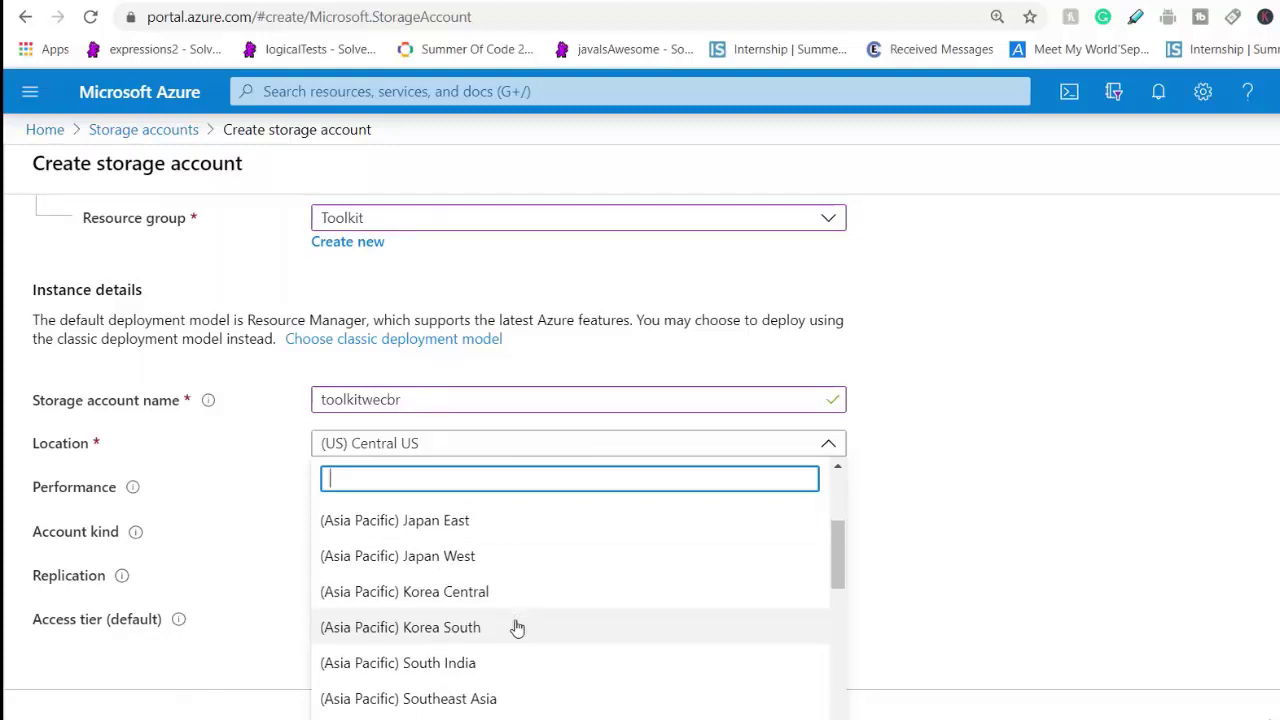
{"action": "scroll", "coordinate": [515, 620], "scroll_direction": "down", "scroll_amount": 1}
{"action": "left_click", "coordinate": [491, 643]}
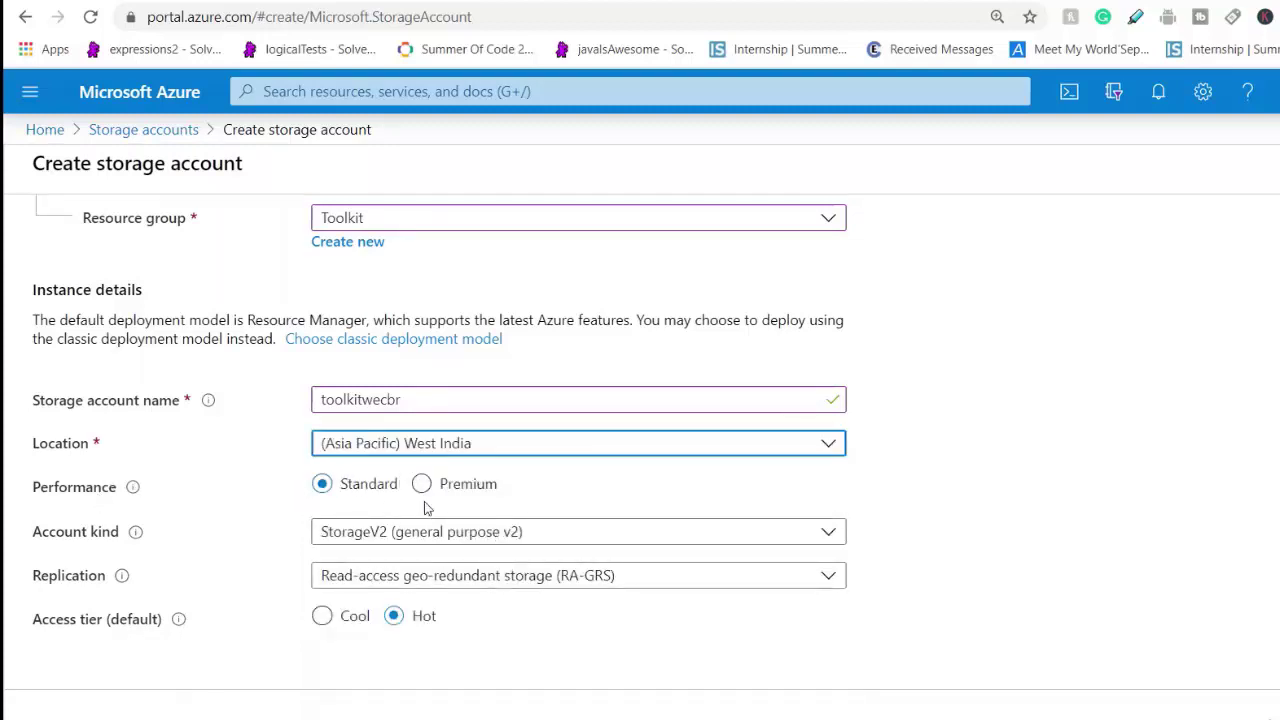
- Choose StorageV2 (general purpose v2) as the account kind
{"action": "mouse_move", "coordinate": [133, 497]}
{"action": "left_click", "coordinate": [495, 547]}
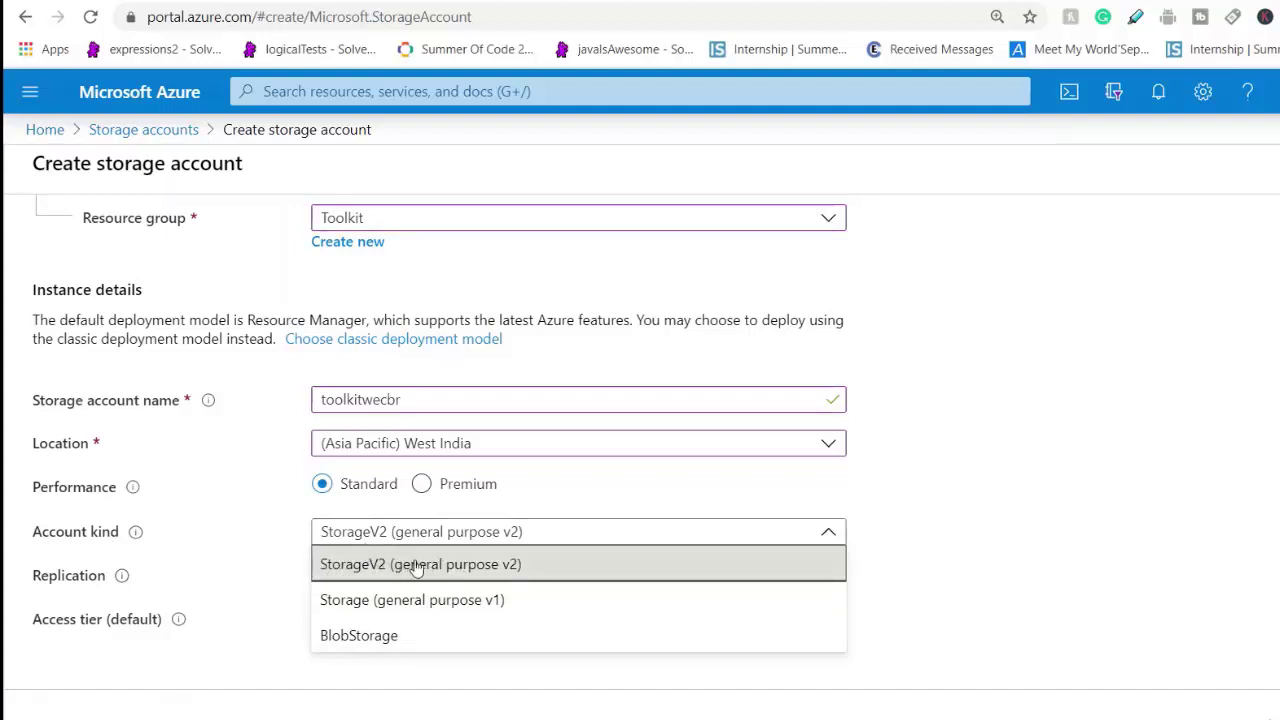
{"action": "left_click", "coordinate": [465, 566]}
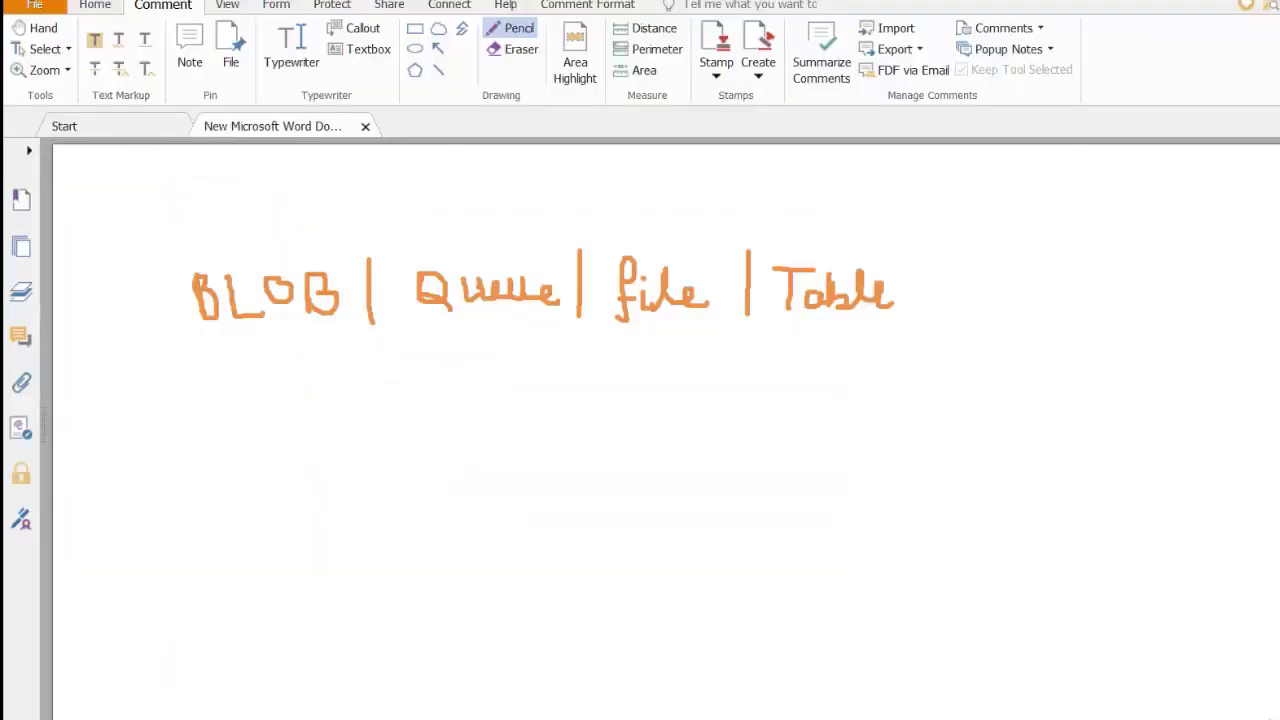
- In the PDF editor, pencil brackets around the BLOB, Queue, File and Table row and a check mark under each word
{"action": "mouse_move", "coordinate": [210, 248]}
{"action": "left_mouse_down"}
{"action": "mouse_move", "coordinate": [142, 325]}
{"action": "mouse_move", "coordinate": [204, 350]}
{"action": "left_mouse_up"}
{"action": "mouse_move", "coordinate": [849, 234]}
{"action": "left_mouse_down"}
{"action": "mouse_move", "coordinate": [937, 328]}
{"action": "mouse_move", "coordinate": [847, 330]}
{"action": "left_mouse_up"}
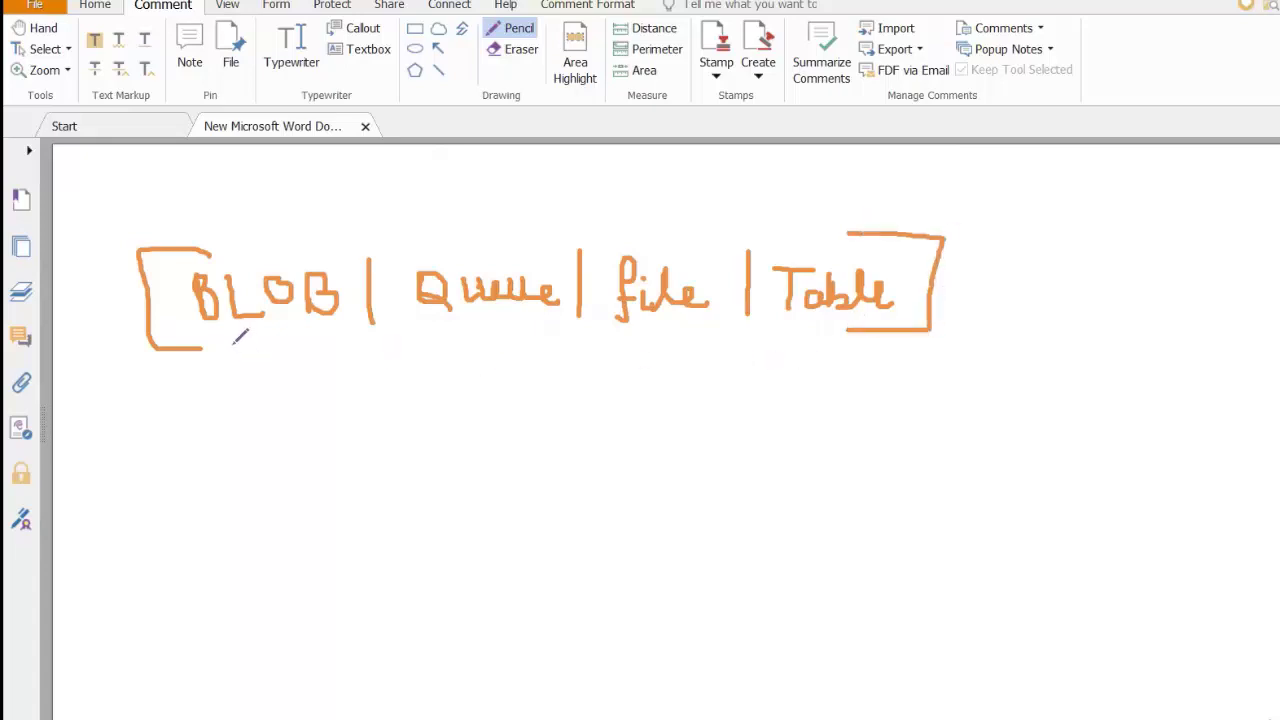
{"action": "mouse_move", "coordinate": [231, 337]}
{"action": "left_mouse_down"}
{"action": "mouse_move", "coordinate": [240, 357]}
{"action": "mouse_move", "coordinate": [307, 330]}
{"action": "left_mouse_up"}
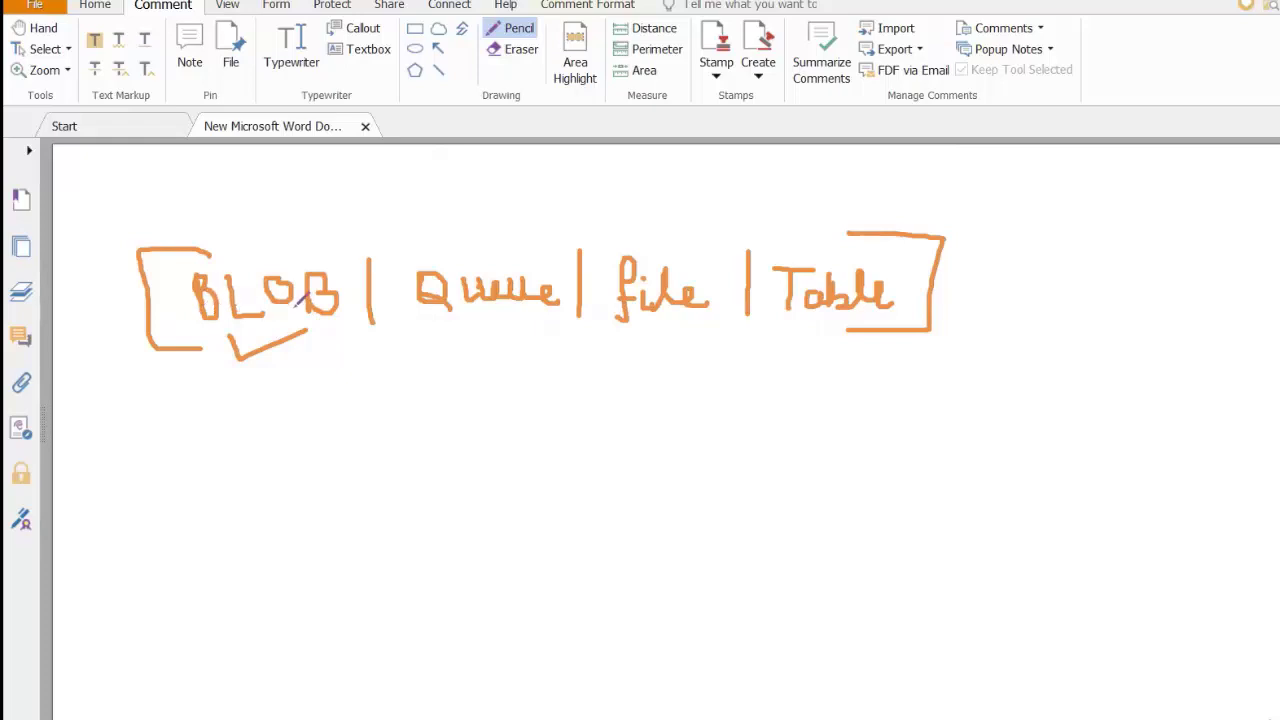
{"action": "mouse_move", "coordinate": [452, 328]}
{"action": "left_mouse_down"}
{"action": "mouse_move", "coordinate": [462, 346]}
{"action": "mouse_move", "coordinate": [525, 317]}
{"action": "left_mouse_up"}
{"action": "mouse_move", "coordinate": [635, 337]}
{"action": "left_mouse_down"}
{"action": "mouse_move", "coordinate": [660, 357]}
{"action": "mouse_move", "coordinate": [705, 321]}
{"action": "left_mouse_up"}
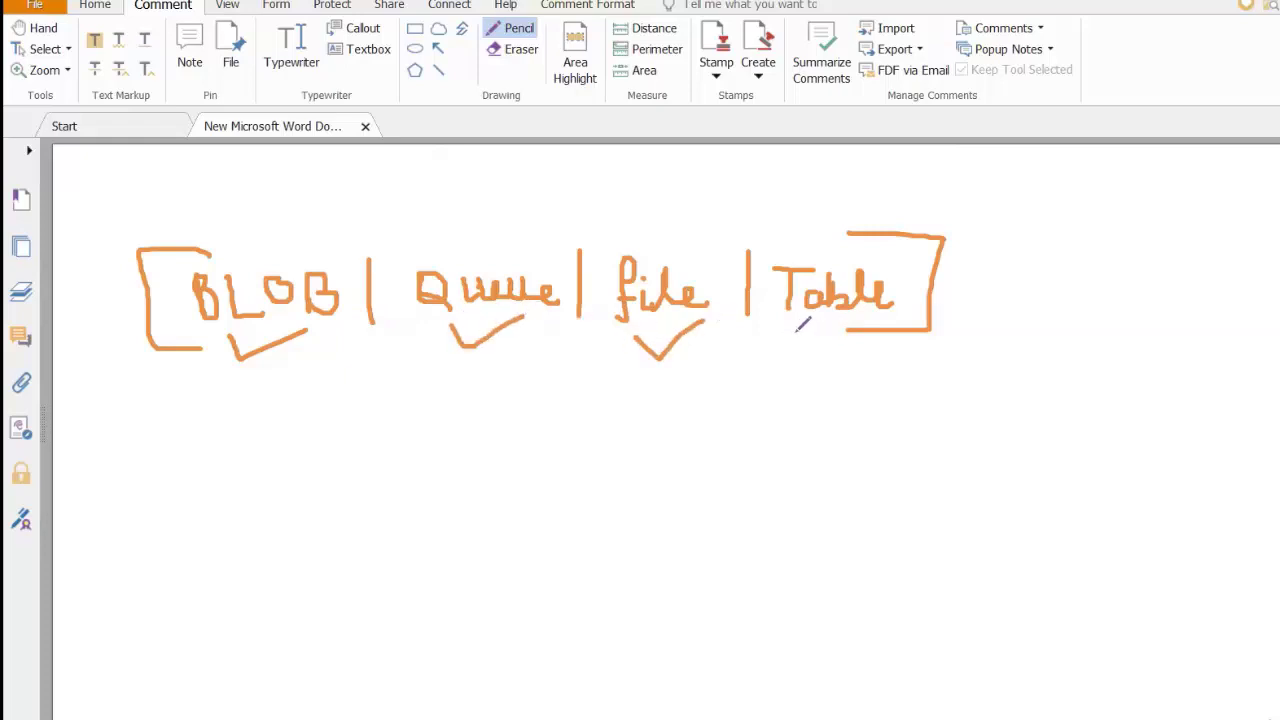
{"action": "left_click_drag", "start_coordinate": [796, 335], "coordinate": [846, 318]}
- Draw an upward arrow under BLOB with four check marks stacked beneath it, and circle the word BLOB
{"action": "mouse_move", "coordinate": [279, 374]}
{"action": "left_mouse_down"}
{"action": "mouse_move", "coordinate": [290, 420]}
{"action": "mouse_move", "coordinate": [280, 372]}
{"action": "mouse_move", "coordinate": [264, 410]}
{"action": "mouse_move", "coordinate": [304, 393]}
{"action": "left_mouse_up"}
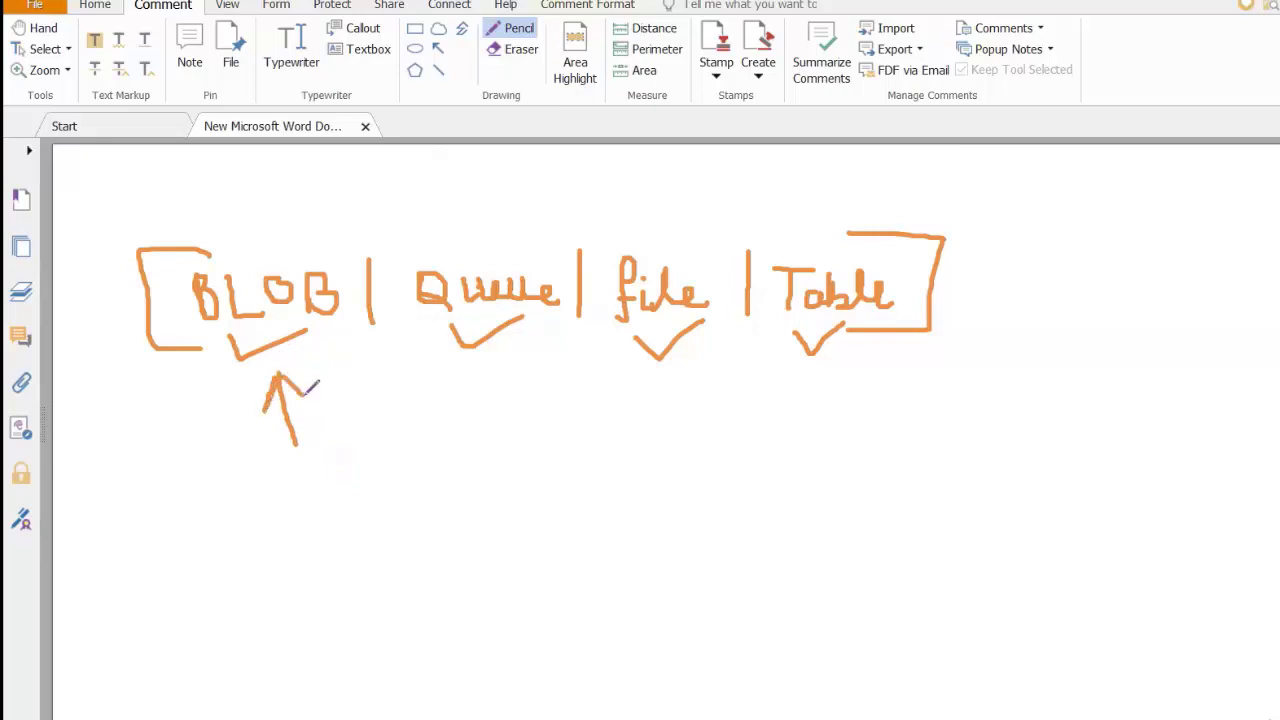
{"action": "mouse_move", "coordinate": [281, 490]}
{"action": "left_mouse_down"}
{"action": "mouse_move", "coordinate": [292, 510]}
{"action": "mouse_move", "coordinate": [348, 490]}
{"action": "left_mouse_up"}
{"action": "left_click_drag", "start_coordinate": [278, 535], "coordinate": [345, 540]}
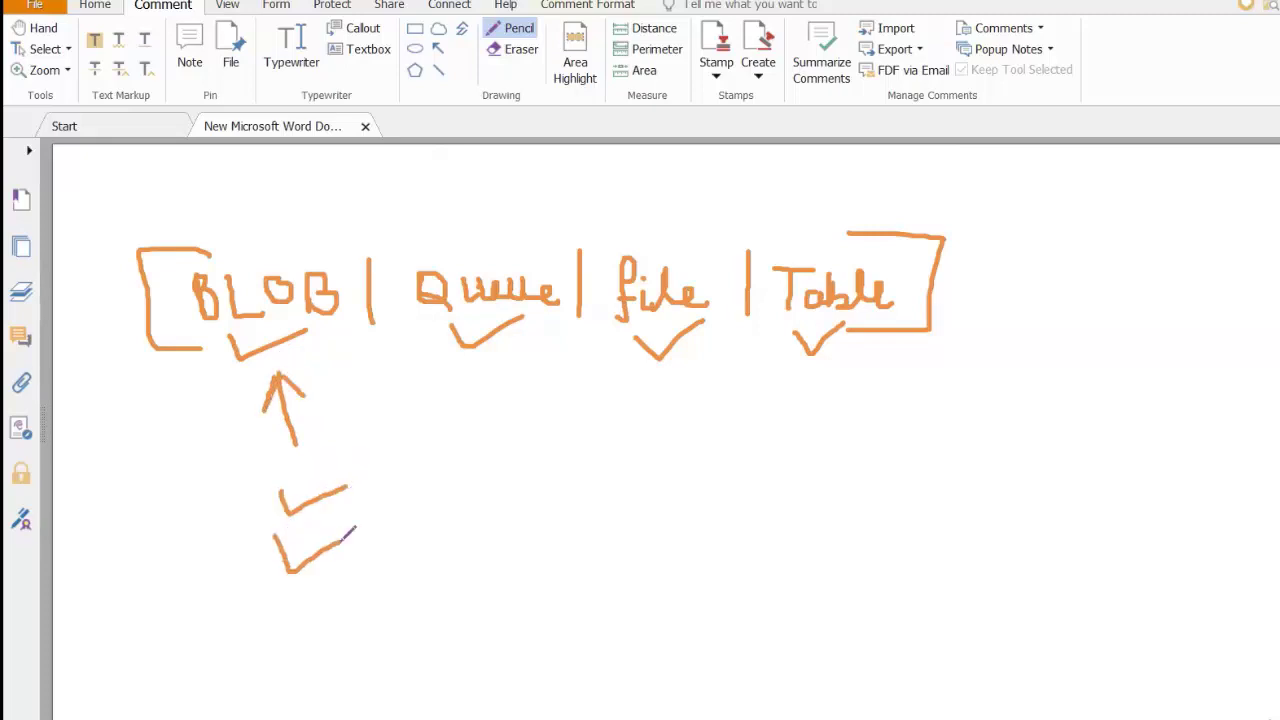
{"action": "left_click_drag", "start_coordinate": [275, 590], "coordinate": [346, 586]}
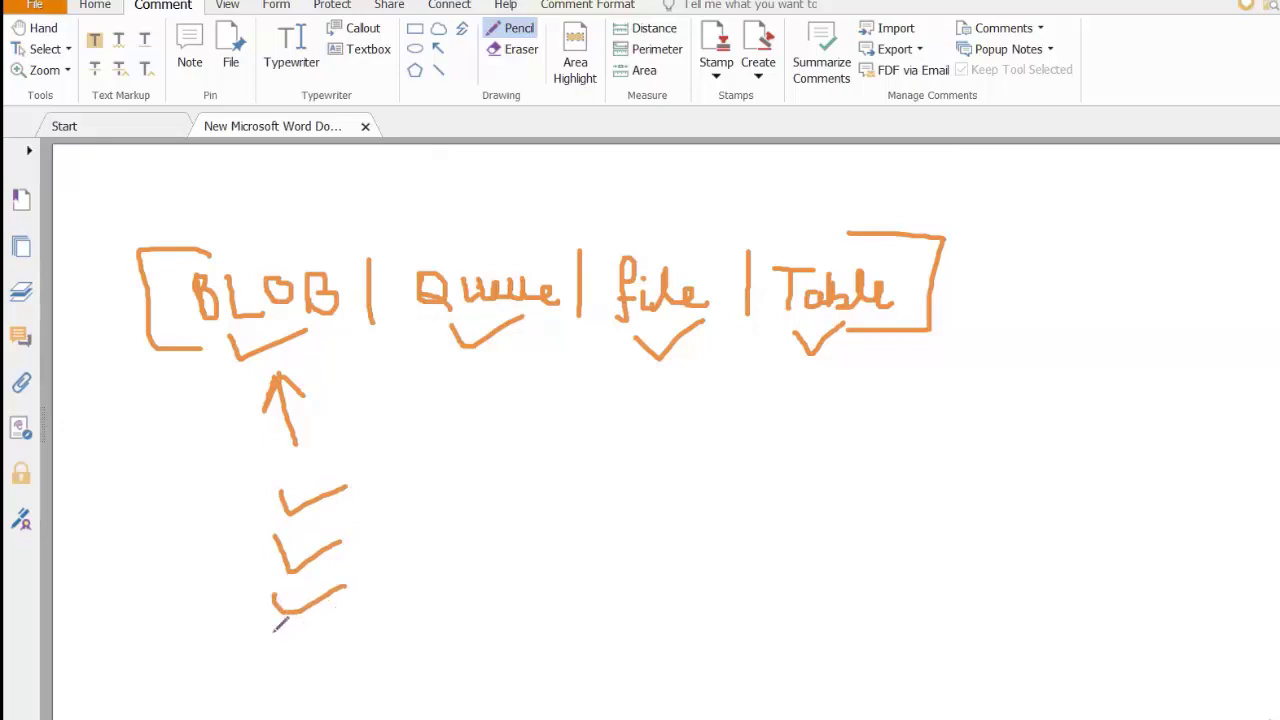
{"action": "left_click_drag", "start_coordinate": [273, 631], "coordinate": [400, 604]}
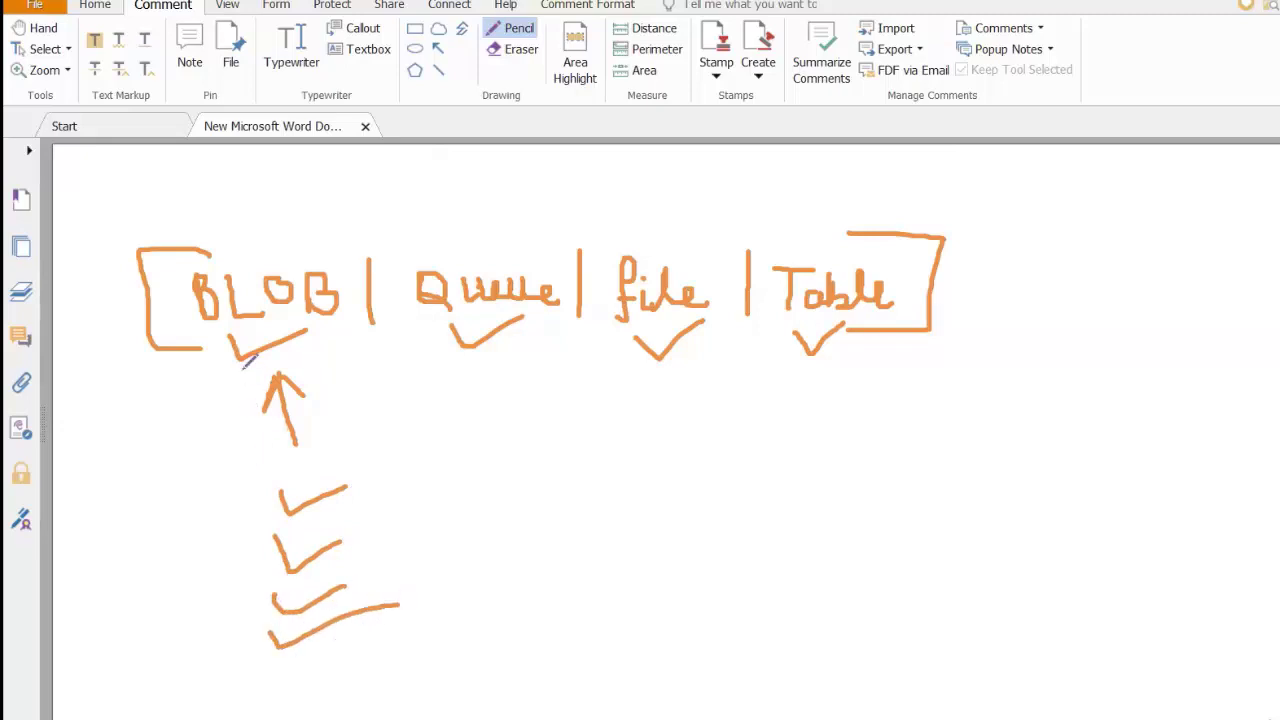
{"action": "mouse_move", "coordinate": [321, 262]}
{"action": "left_mouse_down"}
{"action": "mouse_move", "coordinate": [168, 292]}
{"action": "mouse_move", "coordinate": [342, 330]}
{"action": "mouse_move", "coordinate": [318, 258]}
{"action": "left_mouse_up"}
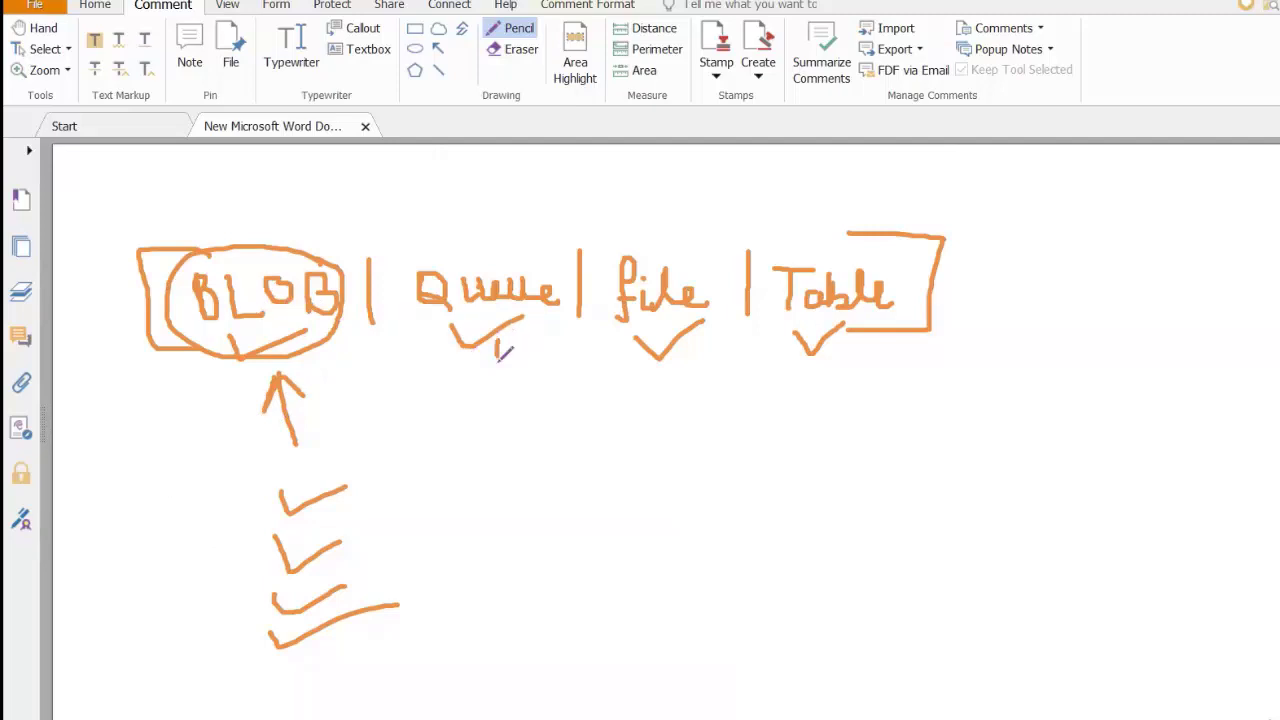
- Draw an upward arrow under Queue and, below File, a box connected by arrows to three handwritten VM labels
{"action": "mouse_move", "coordinate": [497, 346]}
{"action": "left_mouse_down"}
{"action": "mouse_move", "coordinate": [501, 387]}
{"action": "mouse_move", "coordinate": [515, 358]}
{"action": "left_mouse_up"}
{"action": "mouse_move", "coordinate": [676, 400]}
{"action": "left_mouse_down"}
{"action": "mouse_move", "coordinate": [684, 455]}
{"action": "mouse_move", "coordinate": [705, 448]}
{"action": "mouse_move", "coordinate": [566, 538]}
{"action": "mouse_move", "coordinate": [590, 545]}
{"action": "mouse_move", "coordinate": [586, 568]}
{"action": "mouse_move", "coordinate": [622, 594]}
{"action": "left_mouse_up"}
{"action": "left_click_drag", "start_coordinate": [706, 460], "coordinate": [710, 530]}
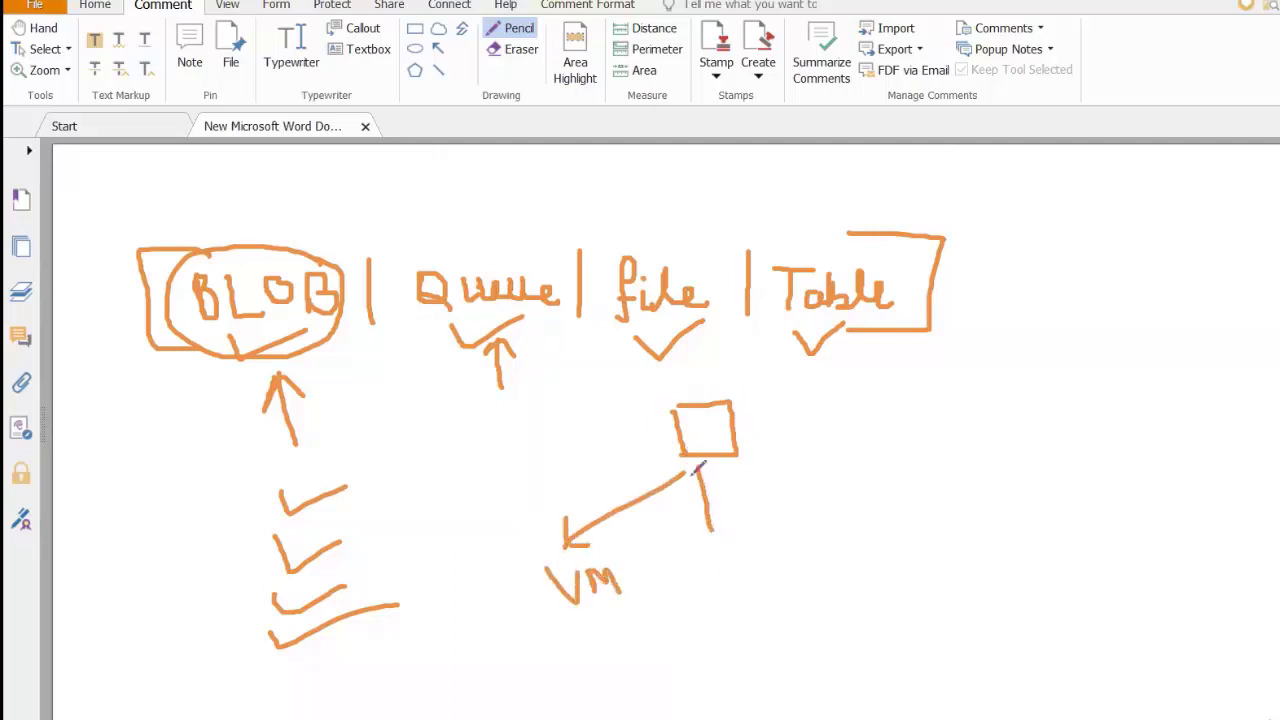
{"action": "left_click_drag", "start_coordinate": [688, 488], "coordinate": [714, 488]}
{"action": "mouse_move", "coordinate": [698, 566]}
{"action": "left_mouse_down"}
{"action": "mouse_move", "coordinate": [710, 580]}
{"action": "mouse_move", "coordinate": [730, 545]}
{"action": "mouse_move", "coordinate": [772, 566]}
{"action": "left_mouse_up"}
{"action": "mouse_move", "coordinate": [746, 472]}
{"action": "left_mouse_down"}
{"action": "mouse_move", "coordinate": [820, 553]}
{"action": "mouse_move", "coordinate": [762, 479]}
{"action": "left_mouse_up"}
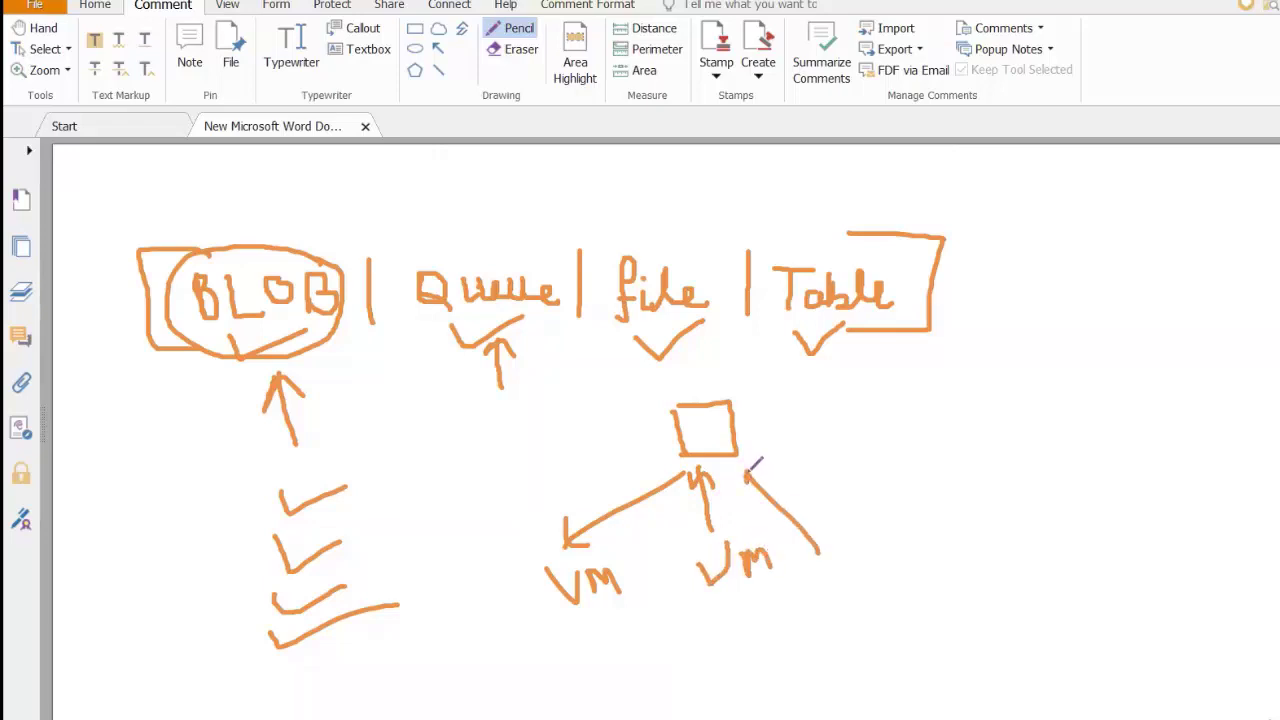
{"action": "mouse_move", "coordinate": [816, 560]}
{"action": "left_mouse_down"}
{"action": "mouse_move", "coordinate": [830, 581]}
{"action": "mouse_move", "coordinate": [862, 562]}
{"action": "mouse_move", "coordinate": [884, 586]}
{"action": "left_mouse_up"}
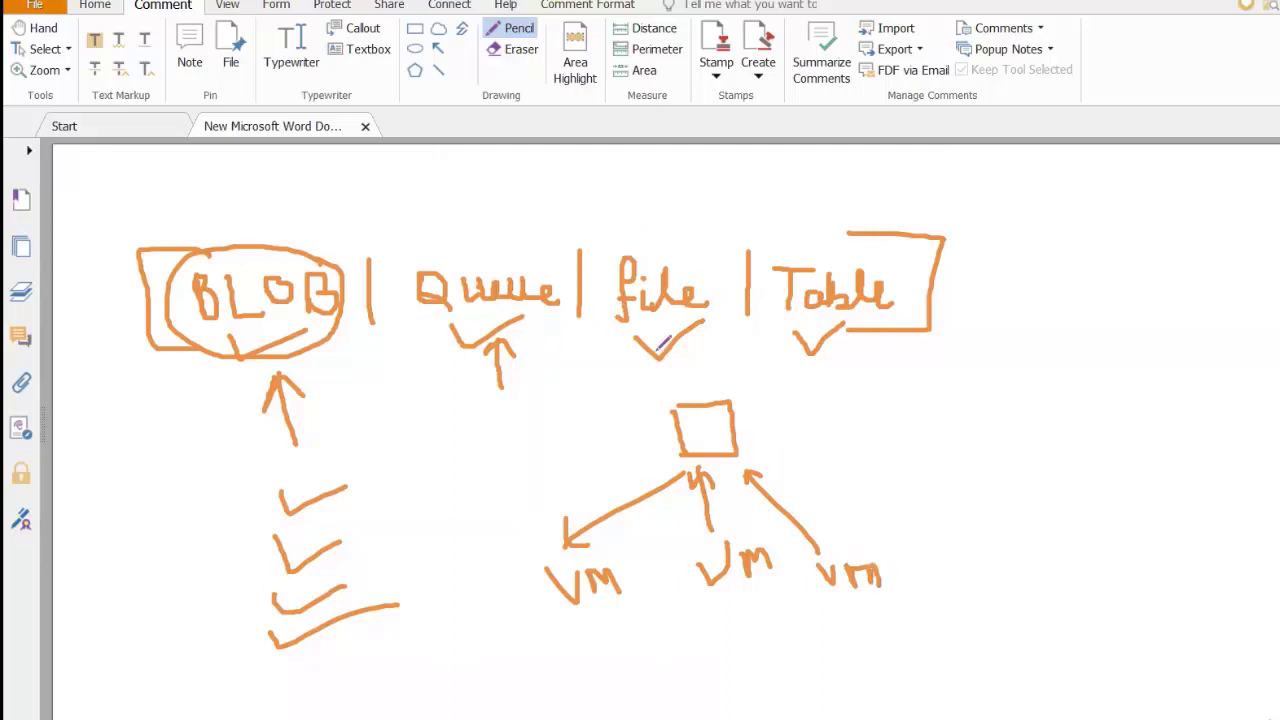
- Circle the words File and Table, and handwrite "No SQL" beside Table
{"action": "mouse_move", "coordinate": [663, 343]}
{"action": "left_mouse_down"}
{"action": "mouse_move", "coordinate": [700, 236]}
{"action": "mouse_move", "coordinate": [715, 365]}
{"action": "mouse_move", "coordinate": [722, 352]}
{"action": "left_mouse_up"}
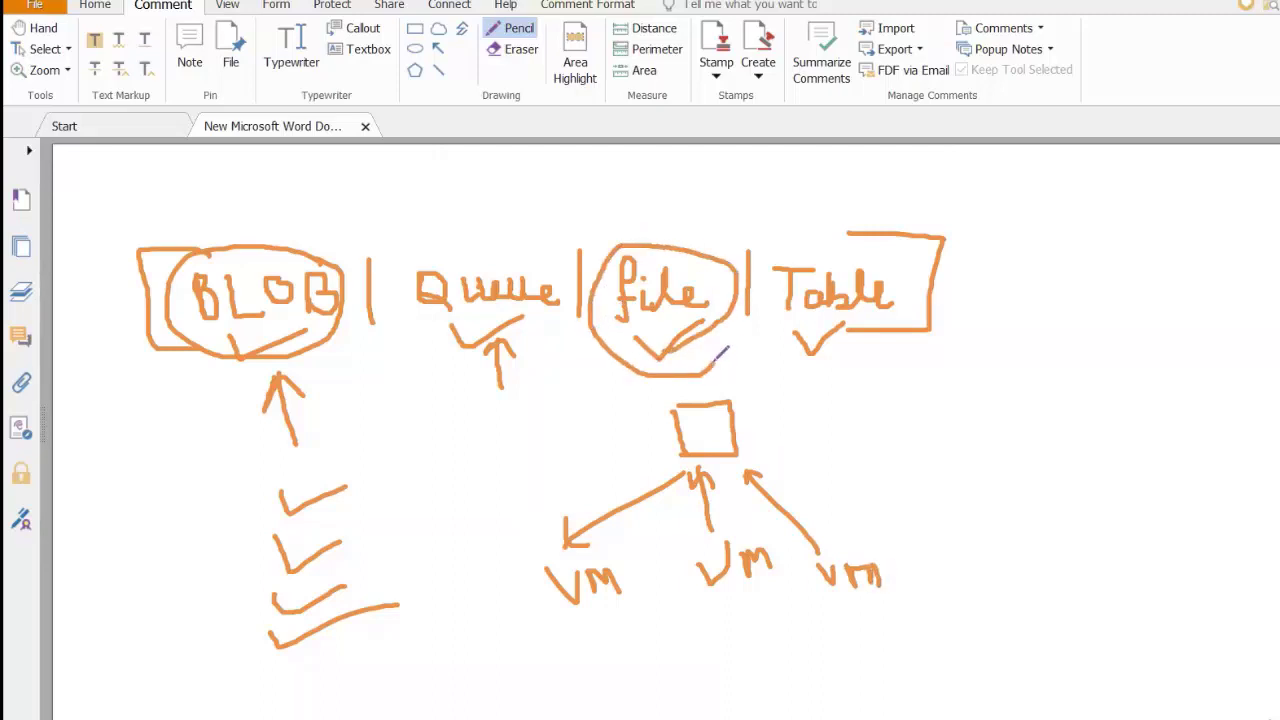
{"action": "mouse_move", "coordinate": [930, 288]}
{"action": "left_mouse_down"}
{"action": "mouse_move", "coordinate": [870, 232]}
{"action": "mouse_move", "coordinate": [905, 370]}
{"action": "mouse_move", "coordinate": [938, 283]}
{"action": "mouse_move", "coordinate": [966, 332]}
{"action": "mouse_move", "coordinate": [1000, 288]}
{"action": "mouse_move", "coordinate": [1012, 316]}
{"action": "mouse_move", "coordinate": [1016, 300]}
{"action": "mouse_move", "coordinate": [1036, 312]}
{"action": "left_mouse_up"}
{"action": "mouse_move", "coordinate": [1118, 286]}
{"action": "left_mouse_down"}
{"action": "mouse_move", "coordinate": [1092, 300]}
{"action": "mouse_move", "coordinate": [1140, 298]}
{"action": "mouse_move", "coordinate": [1160, 312]}
{"action": "left_mouse_up"}
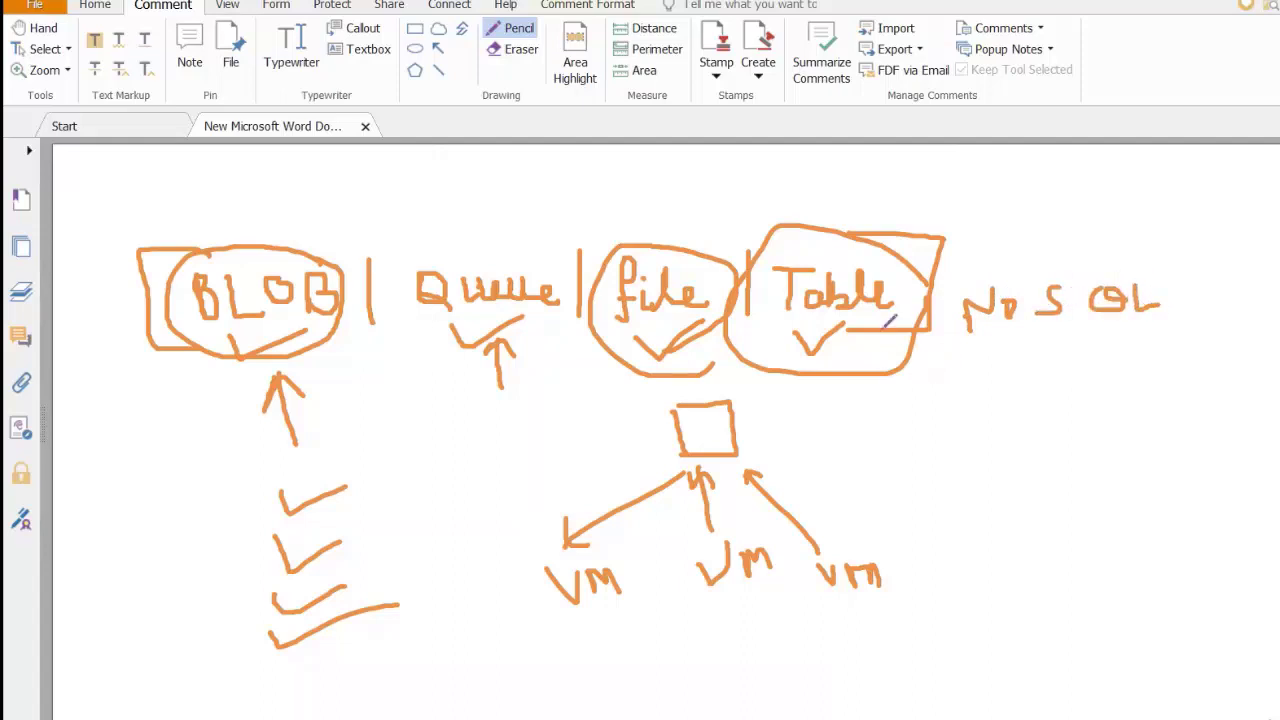
- Handwrite "Key : value" beneath the No SQL note and draw a pencil mark above BLOB
{"action": "left_click_drag", "start_coordinate": [966, 378], "coordinate": [982, 450]}
{"action": "mouse_move", "coordinate": [996, 392]}
{"action": "left_mouse_down"}
{"action": "mouse_move", "coordinate": [1008, 428]}
{"action": "mouse_move", "coordinate": [1050, 412]}
{"action": "mouse_move", "coordinate": [1072, 424]}
{"action": "mouse_move", "coordinate": [1063, 456]}
{"action": "left_mouse_up"}
{"action": "mouse_move", "coordinate": [1097, 403]}
{"action": "left_mouse_down"}
{"action": "mouse_move", "coordinate": [1160, 392]}
{"action": "mouse_move", "coordinate": [1188, 418]}
{"action": "mouse_move", "coordinate": [1200, 377]}
{"action": "mouse_move", "coordinate": [1208, 408]}
{"action": "mouse_move", "coordinate": [1242, 406]}
{"action": "left_mouse_up"}
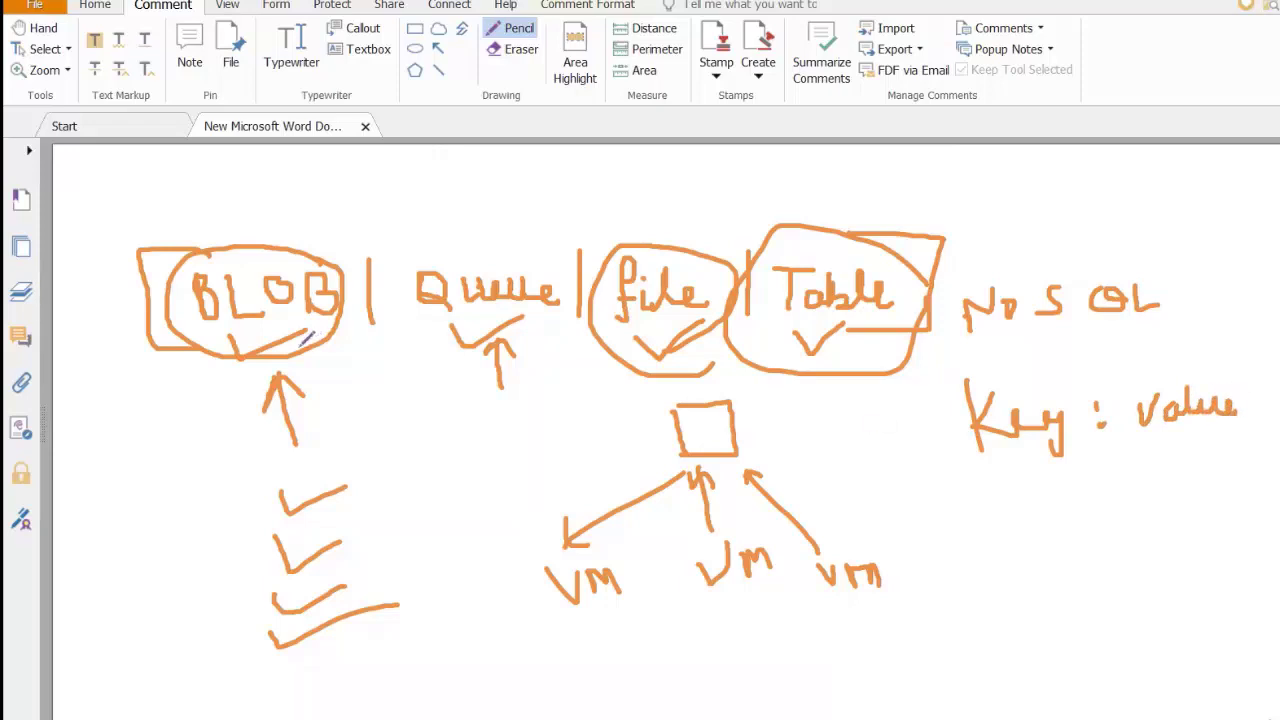
{"action": "mouse_move", "coordinate": [237, 219]}
{"action": "left_mouse_down"}
{"action": "mouse_move", "coordinate": [245, 231]}
{"action": "mouse_move", "coordinate": [334, 205]}
{"action": "left_mouse_up"}
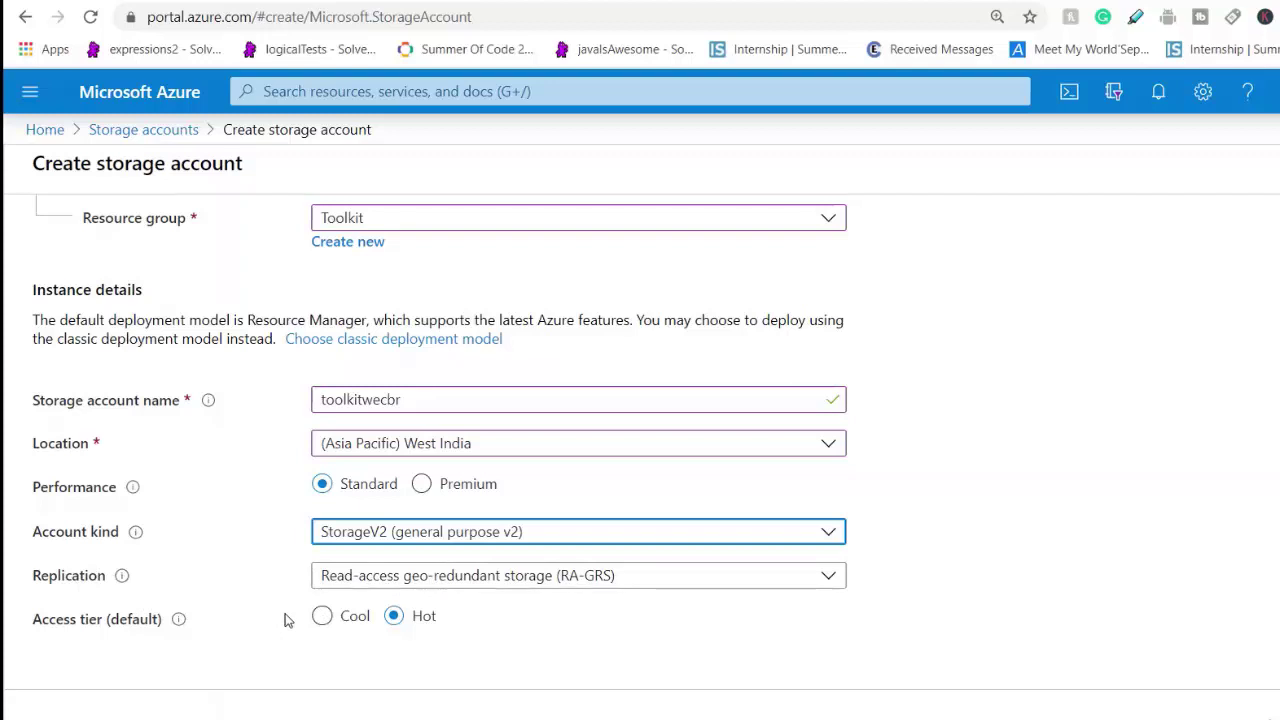
- Check the available replication options and the default access tier choices for the new storage account
{"action": "left_click", "coordinate": [757, 575]}
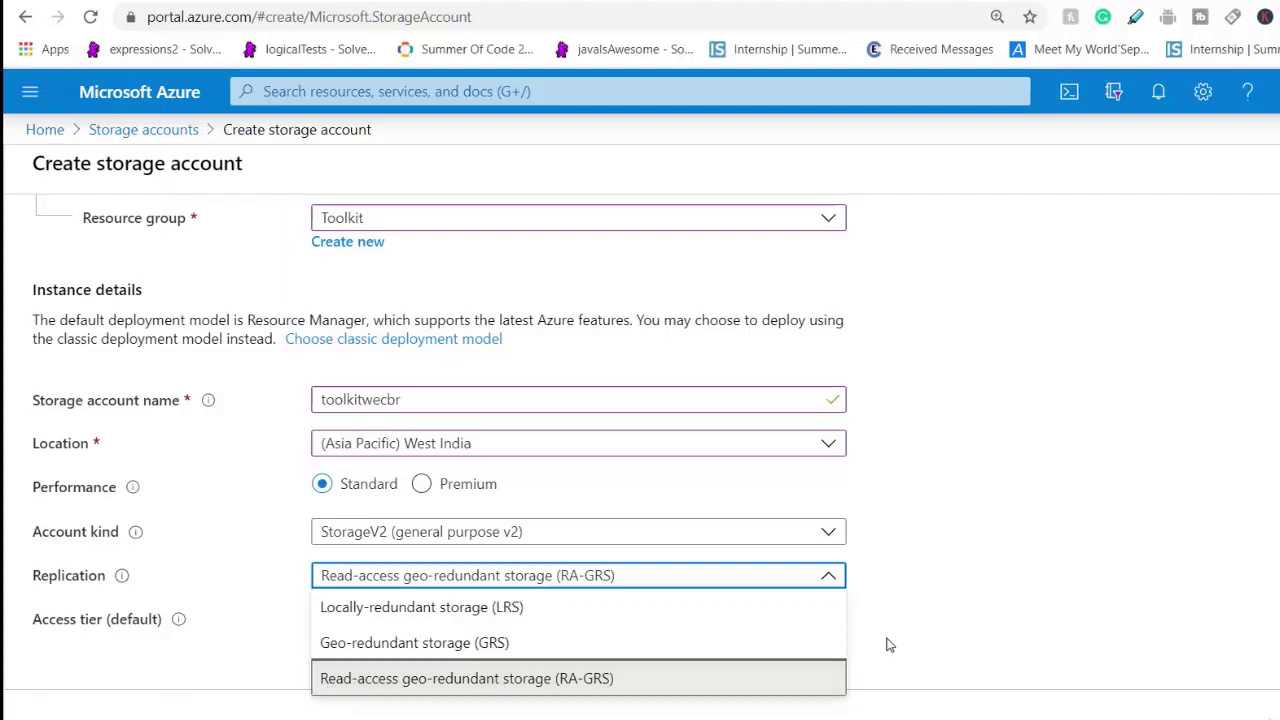
{"action": "left_click", "coordinate": [968, 590]}
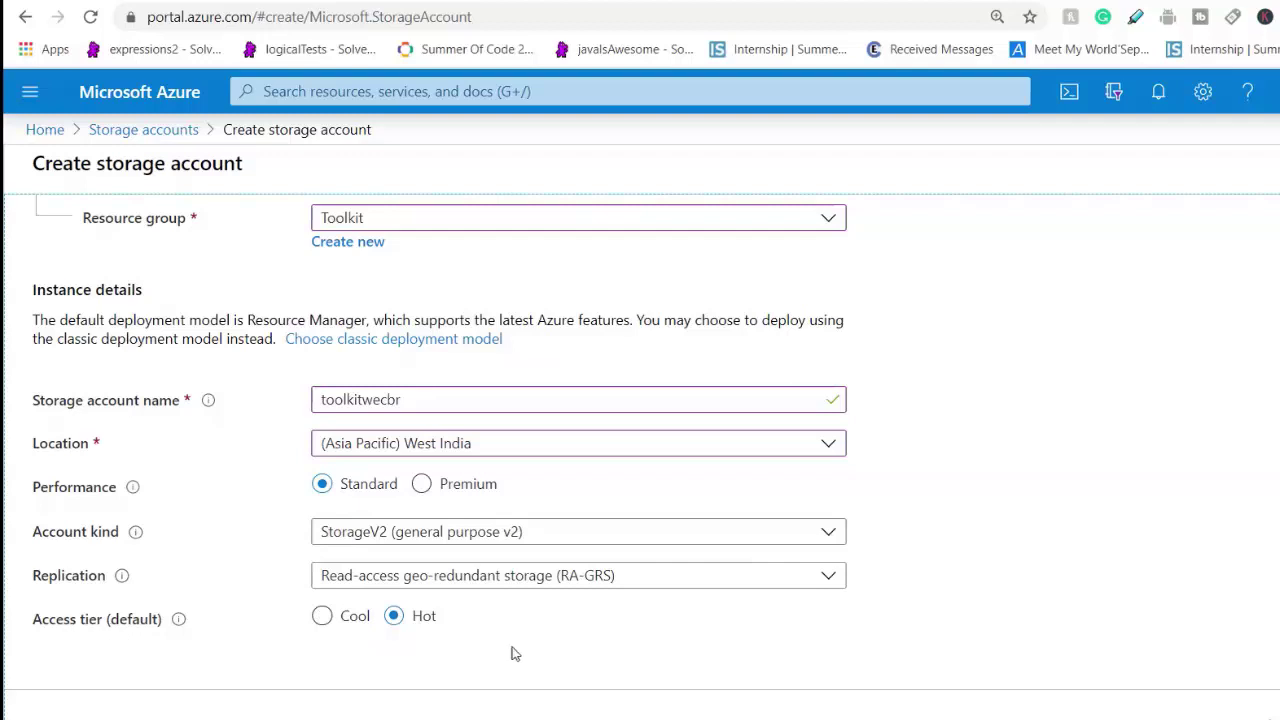
{"action": "left_click", "coordinate": [347, 625]}
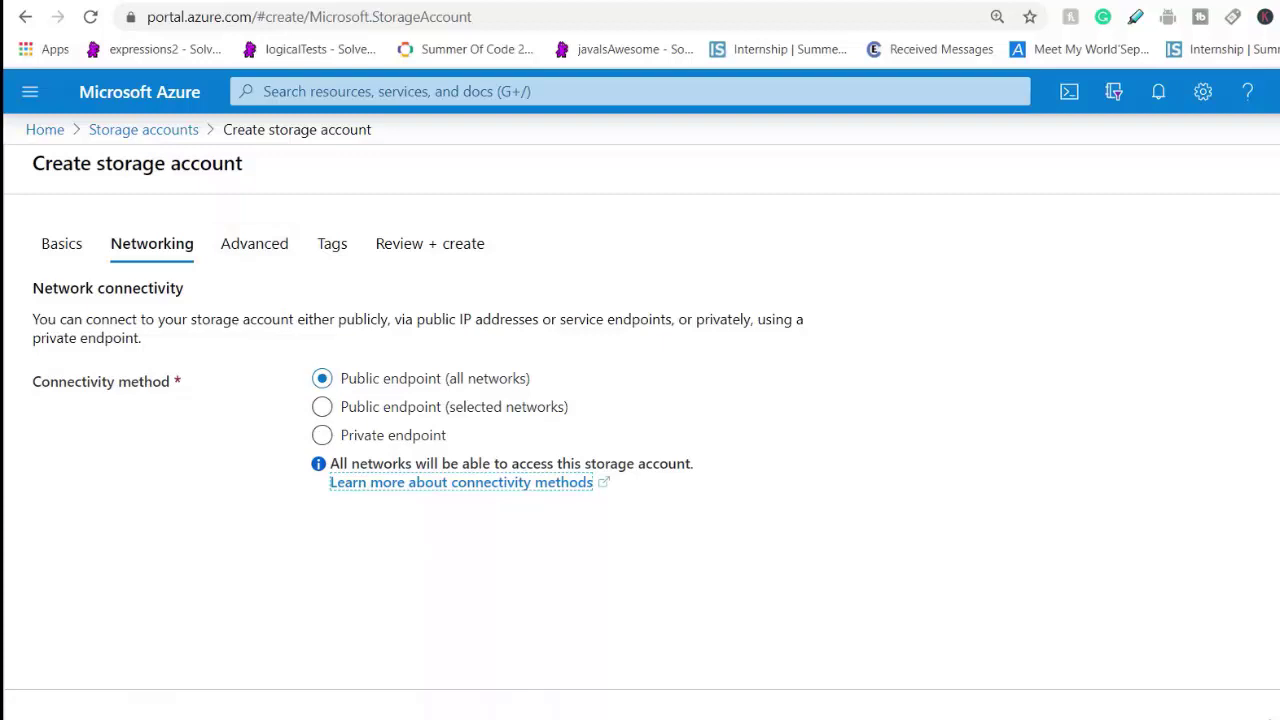
- Review the advanced storage account settings for security, Azure Files, data protection and Data Lake Storage Gen2
{"action": "left_click", "coordinate": [254, 243]}
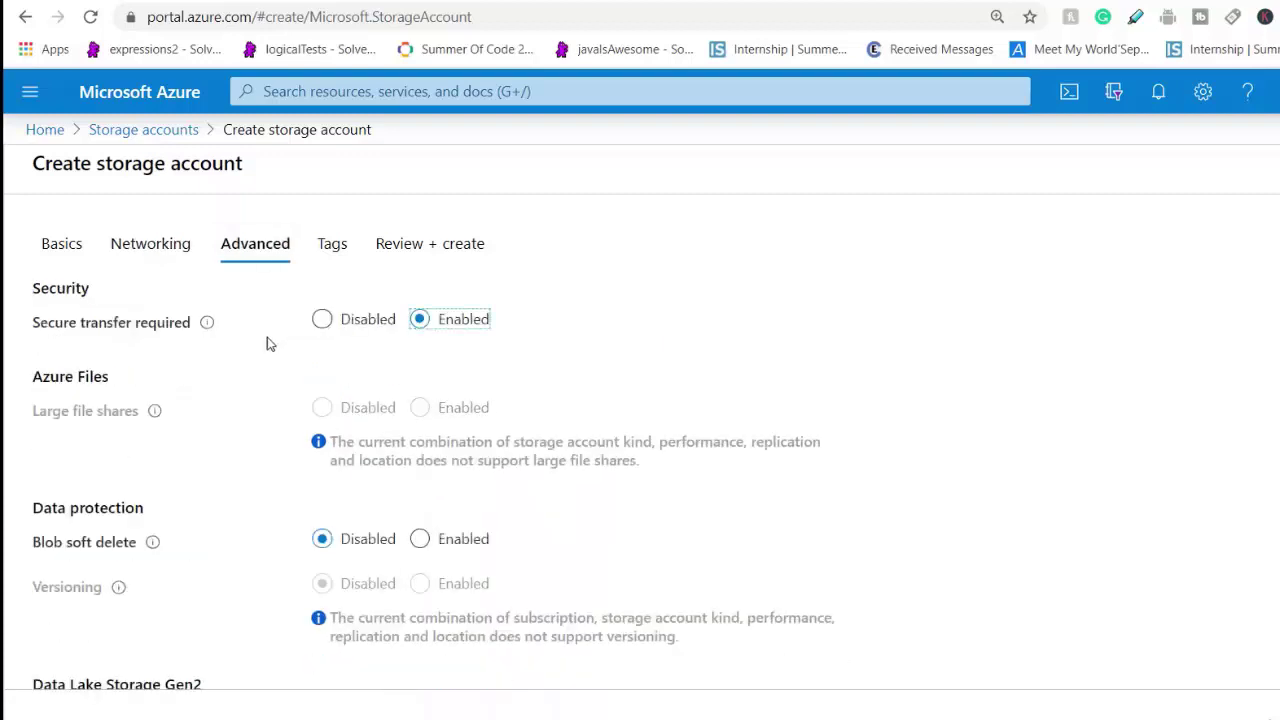
{"action": "scroll", "coordinate": [250, 350], "scroll_direction": "down", "scroll_amount": 1}
{"action": "scroll", "coordinate": [210, 355], "scroll_direction": "up", "scroll_amount": 1}
{"action": "scroll", "coordinate": [222, 385], "scroll_direction": "down", "scroll_amount": 1}
{"action": "scroll", "coordinate": [222, 385], "scroll_direction": "down", "scroll_amount": 1}
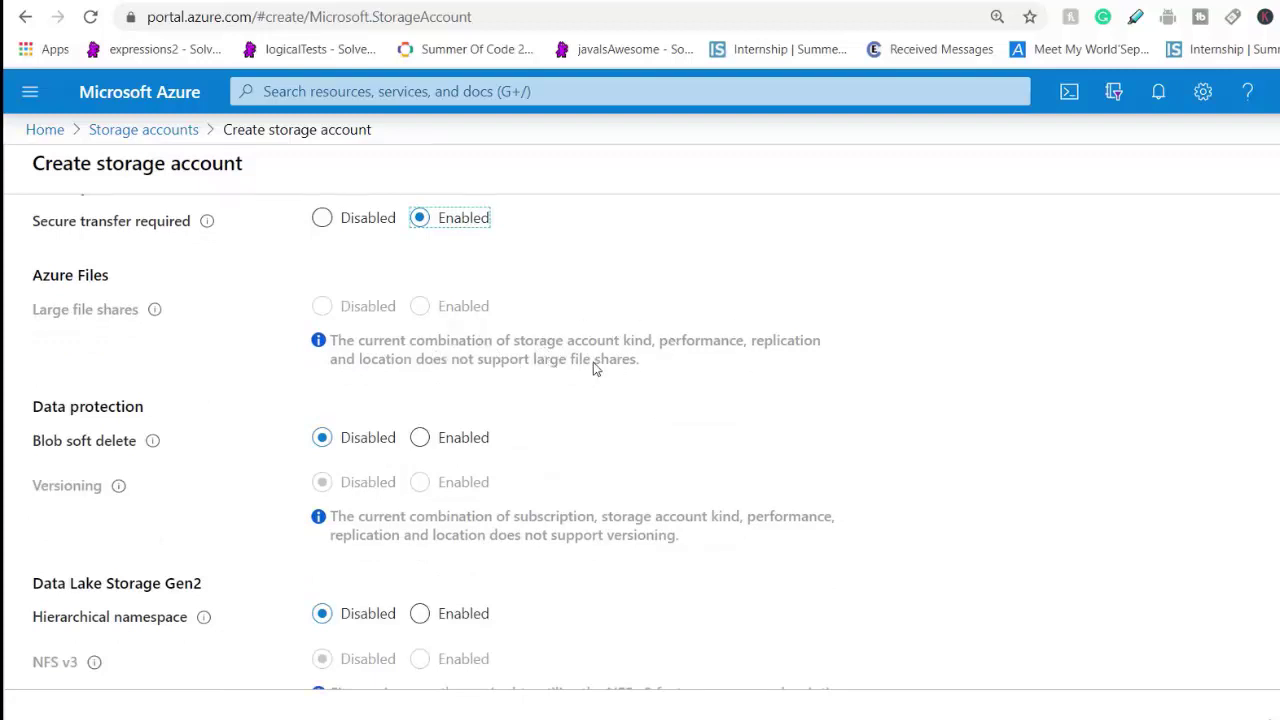
{"action": "scroll", "coordinate": [594, 366], "scroll_direction": "down", "scroll_amount": 1}
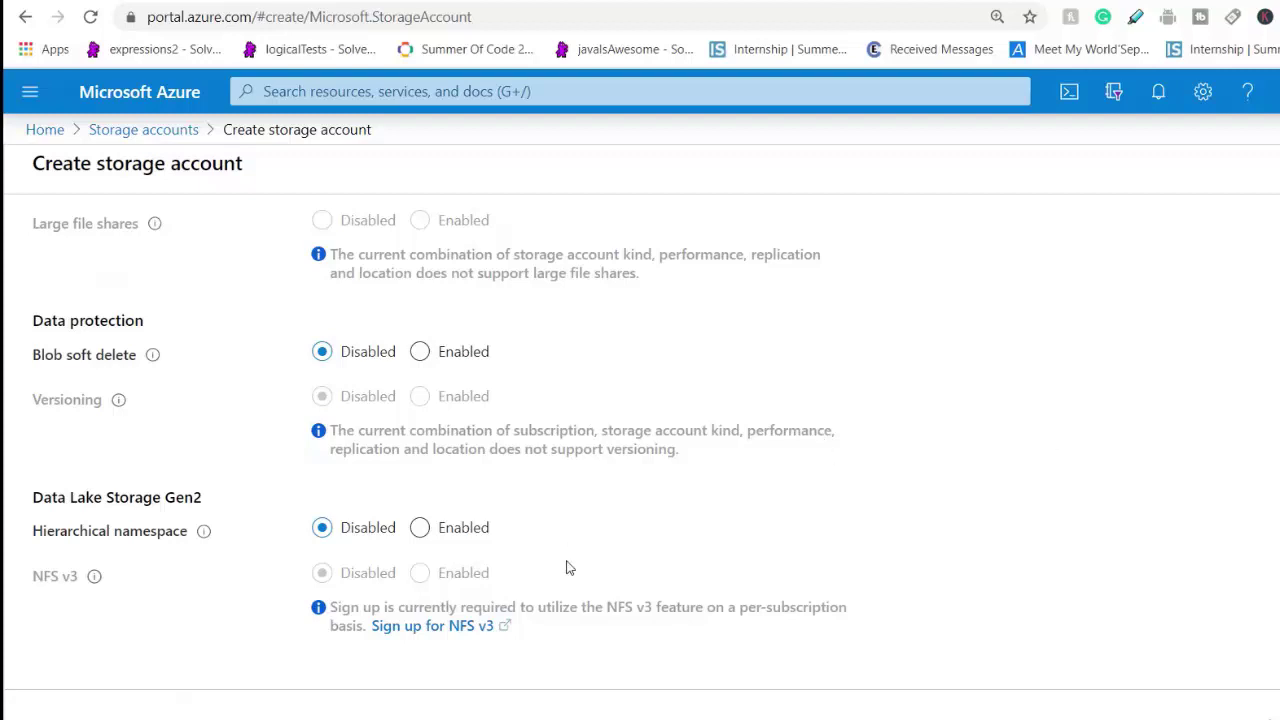
{"action": "mouse_move", "coordinate": [154, 364]}
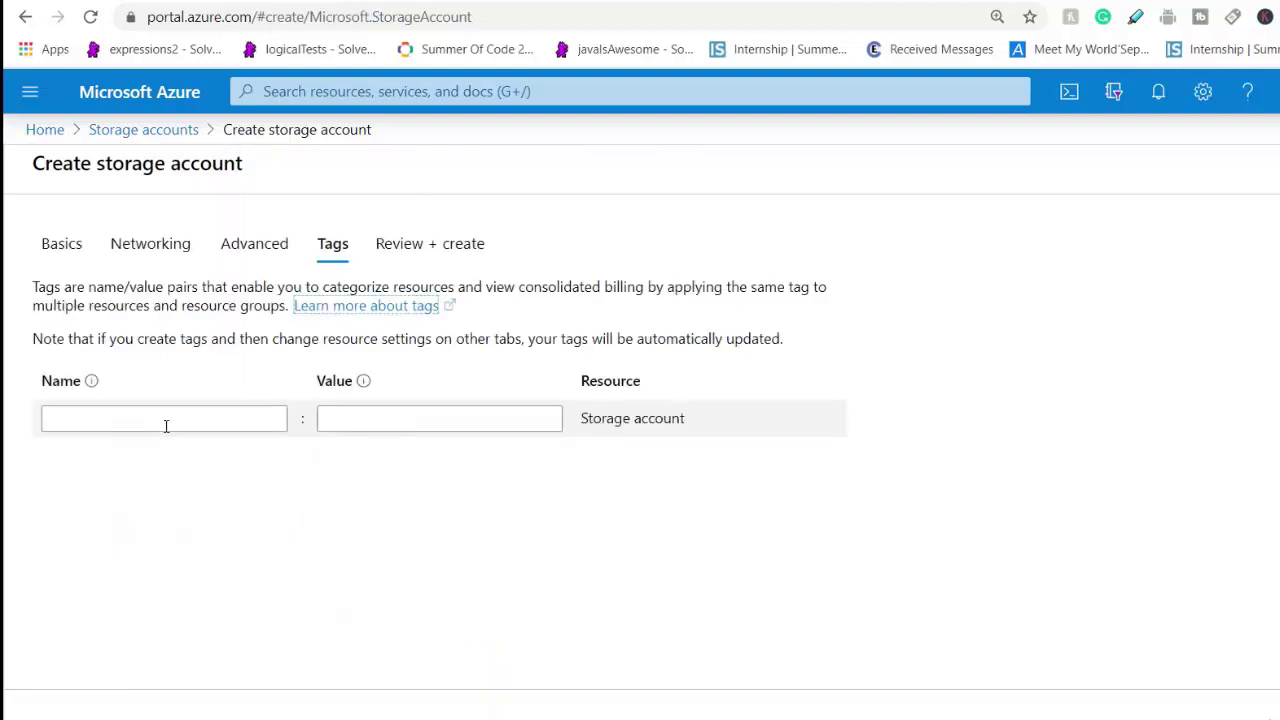
- Add a tag named pdfsaver with the value pdf to the storage account
{"action": "left_click", "coordinate": [167, 420]}
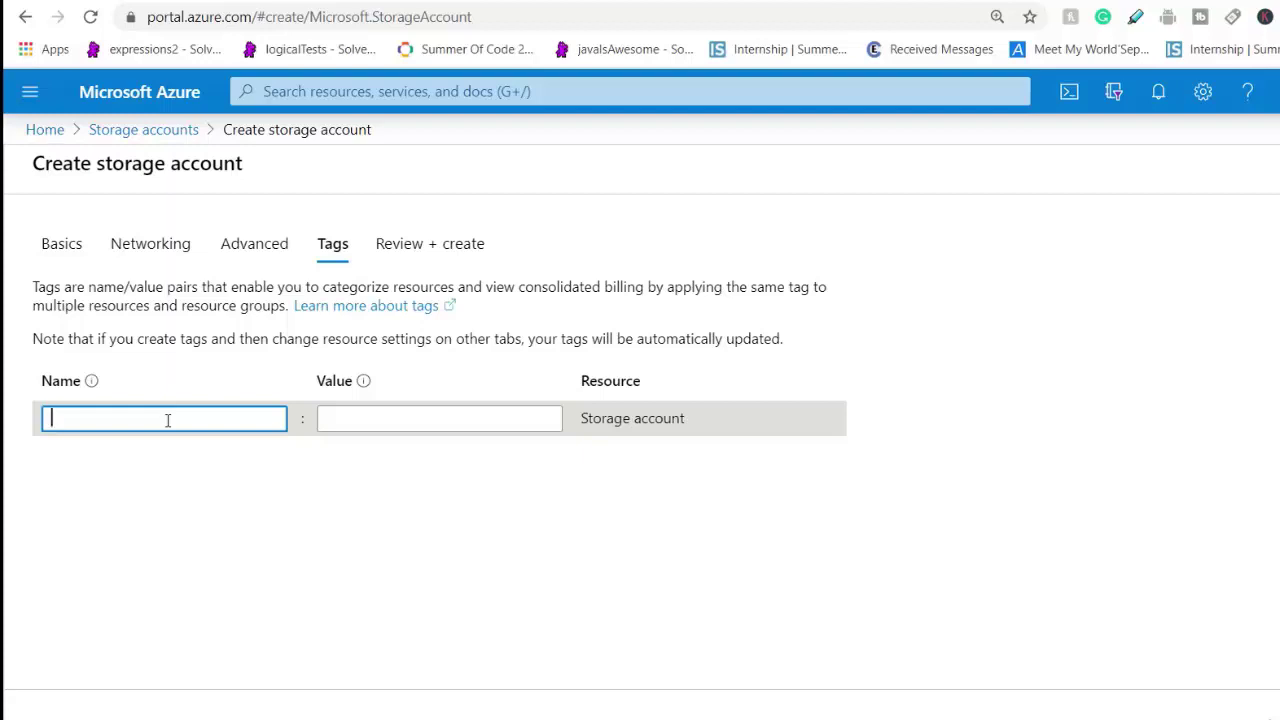
{"action": "type", "text": "dfsaver"}
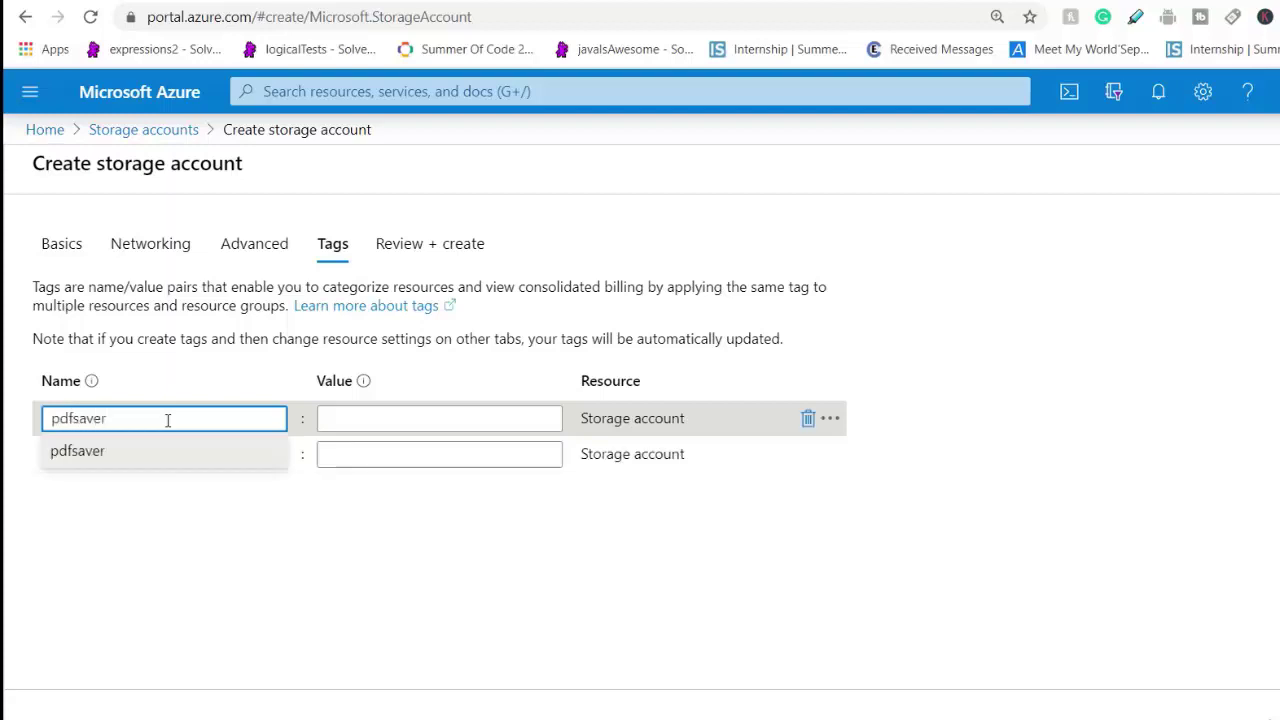
{"action": "left_click", "coordinate": [359, 421]}
{"action": "type", "text": "pdf"}
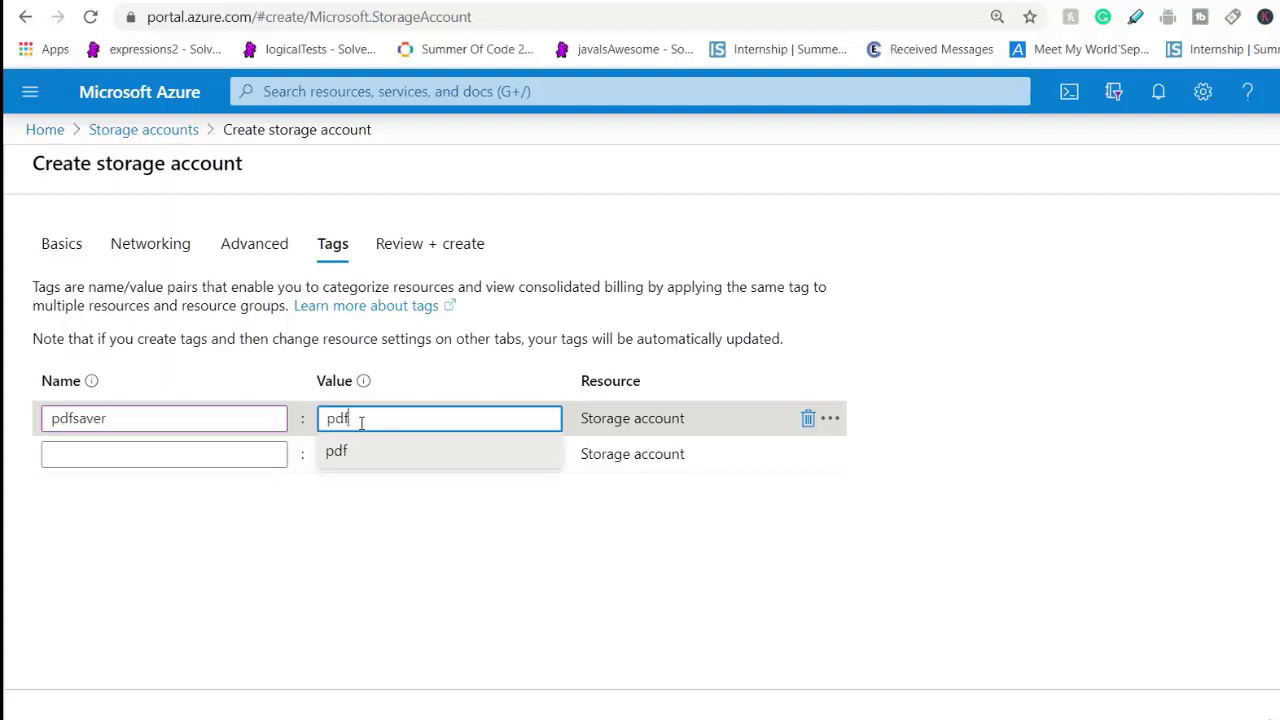
- Add a second tag named imagesaver with the value image
{"action": "left_click", "coordinate": [171, 463]}
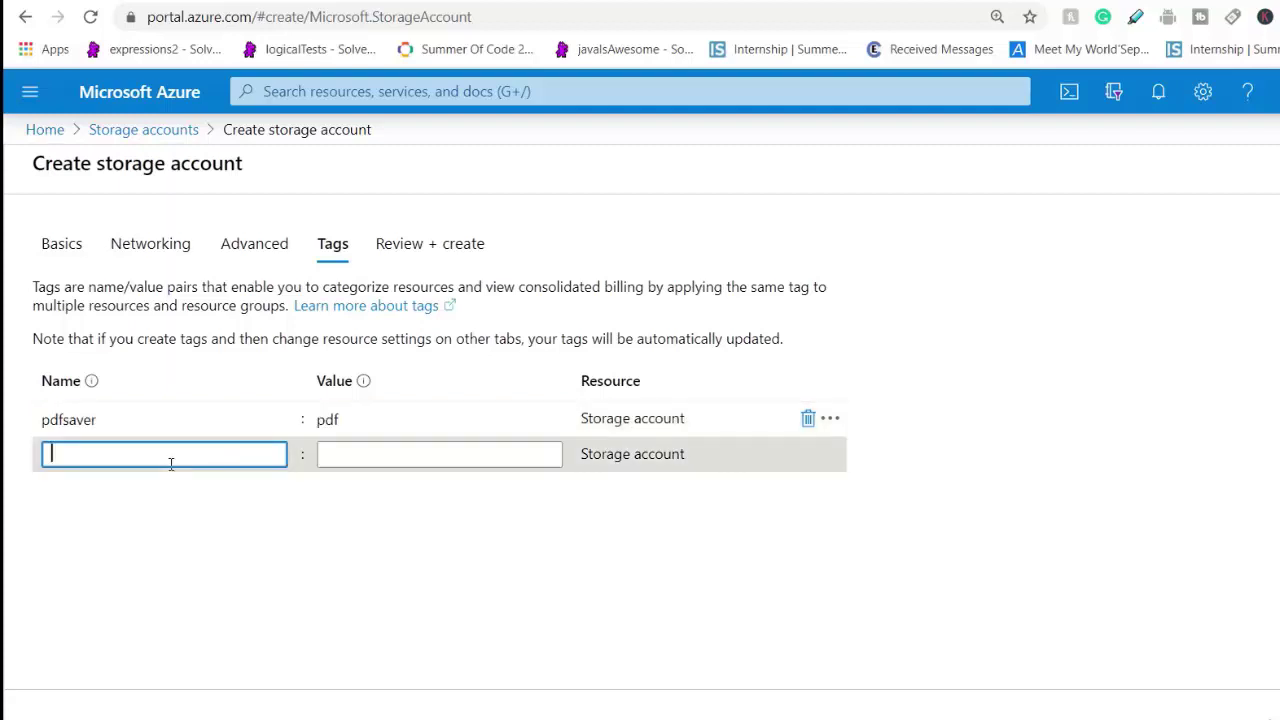
{"action": "type", "text": "image"}
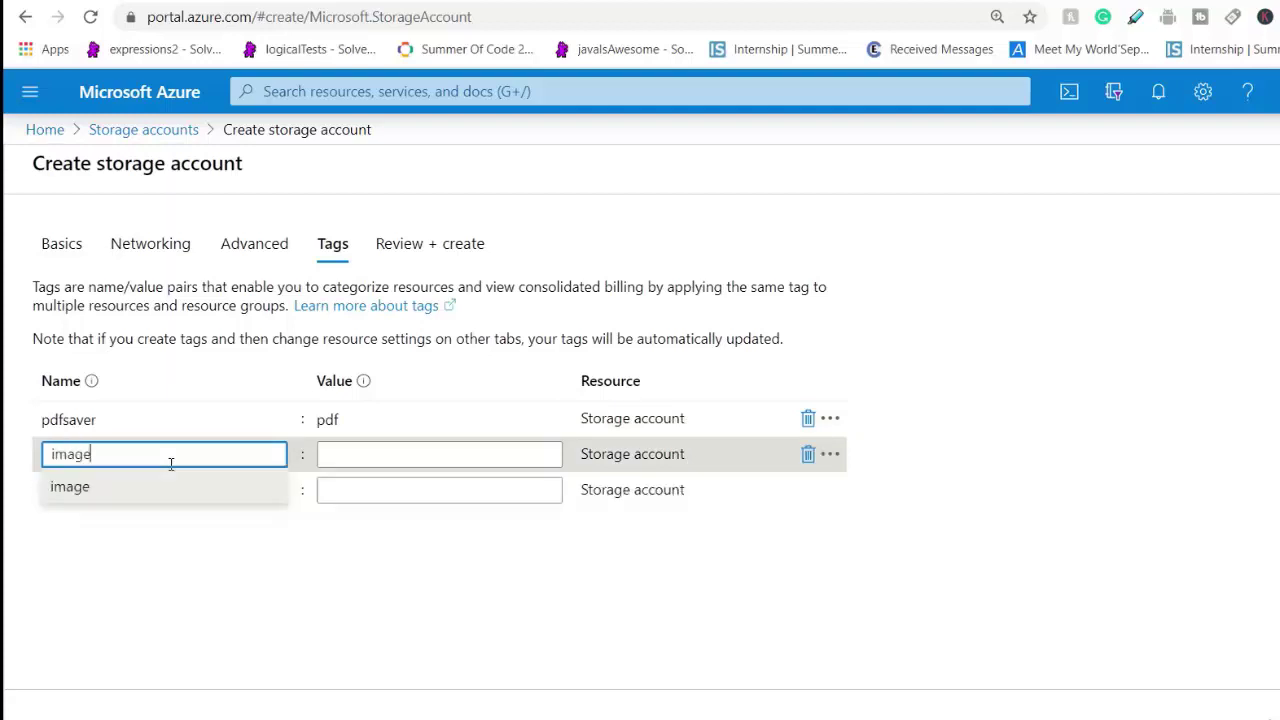
{"action": "type", "text": "saver"}
{"action": "left_click", "coordinate": [377, 449]}
{"action": "type", "text": "sa"}
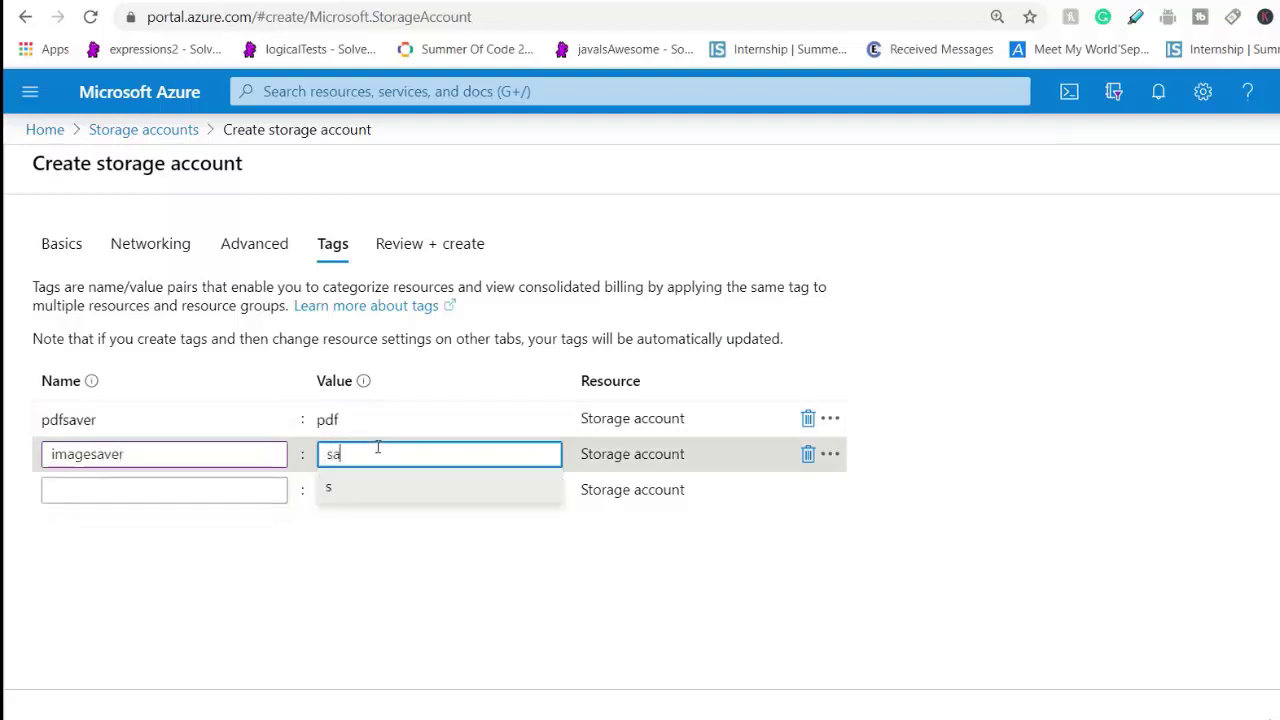
{"action": "type", "text": "image"}
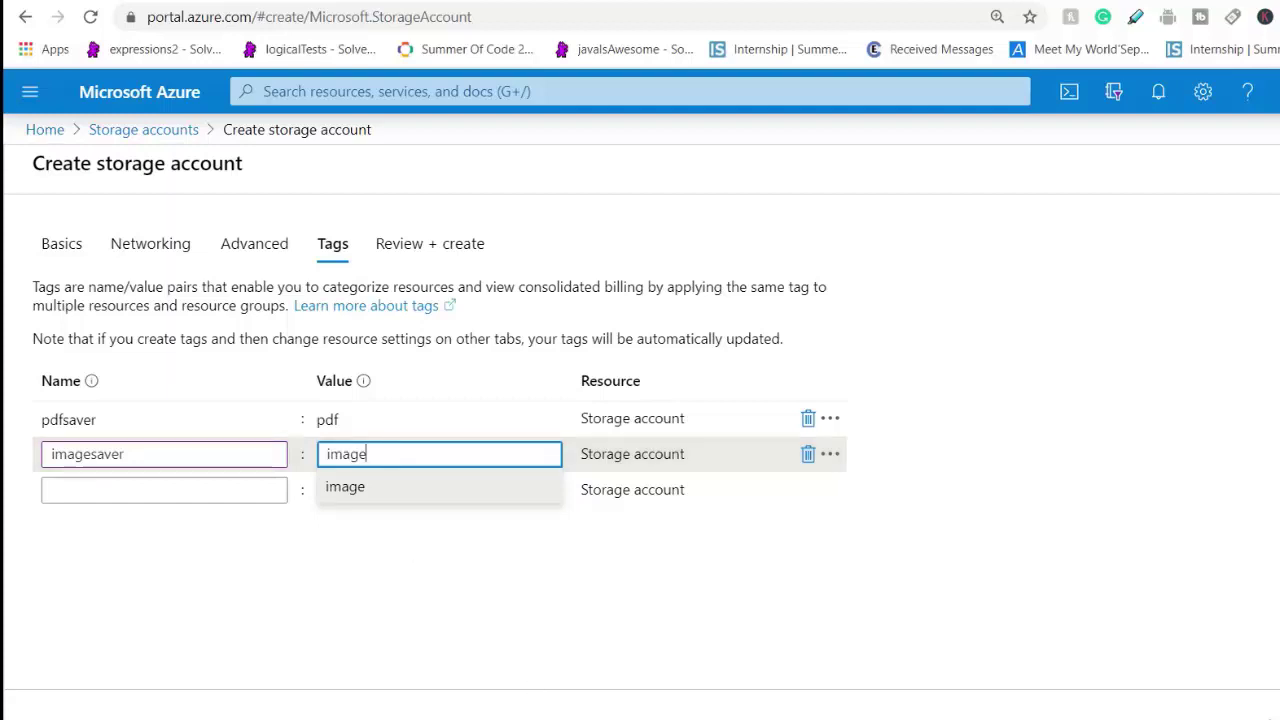
- Validate the configuration, review its summary and create the storage account
{"action": "left_click", "coordinate": [515, 688]}
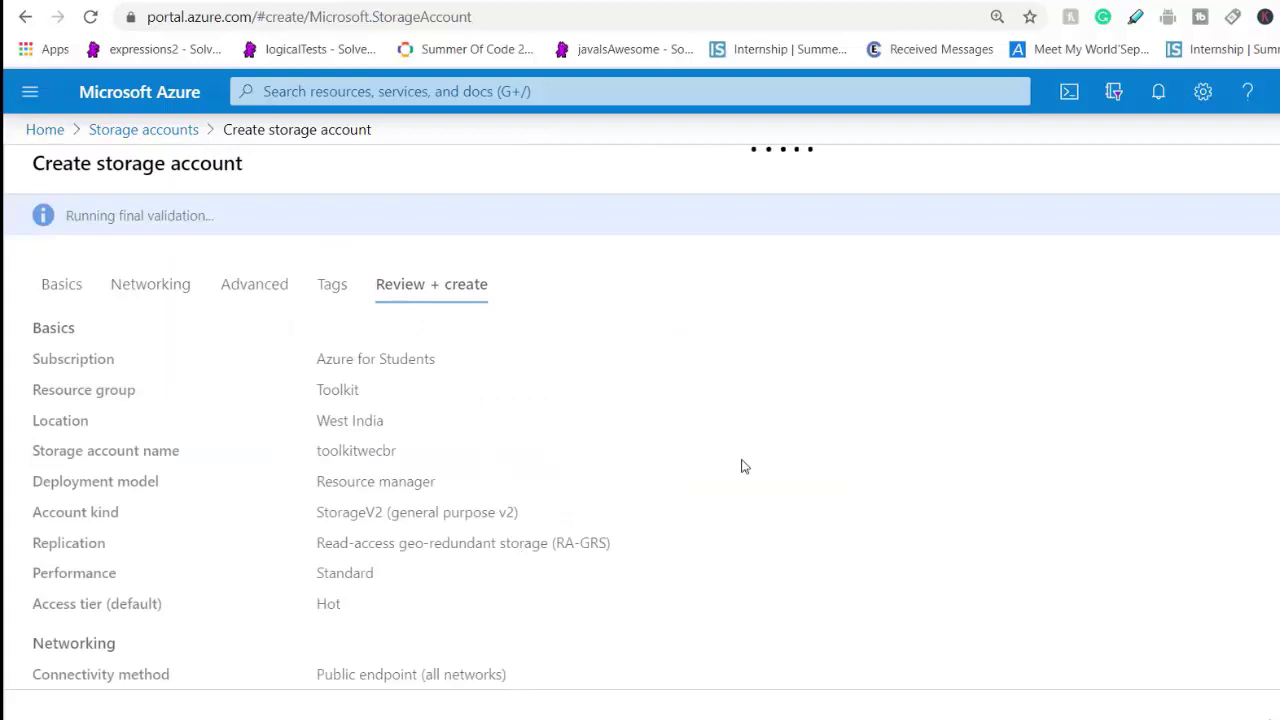
{"action": "scroll", "coordinate": [600, 474], "scroll_direction": "down", "scroll_amount": 3}
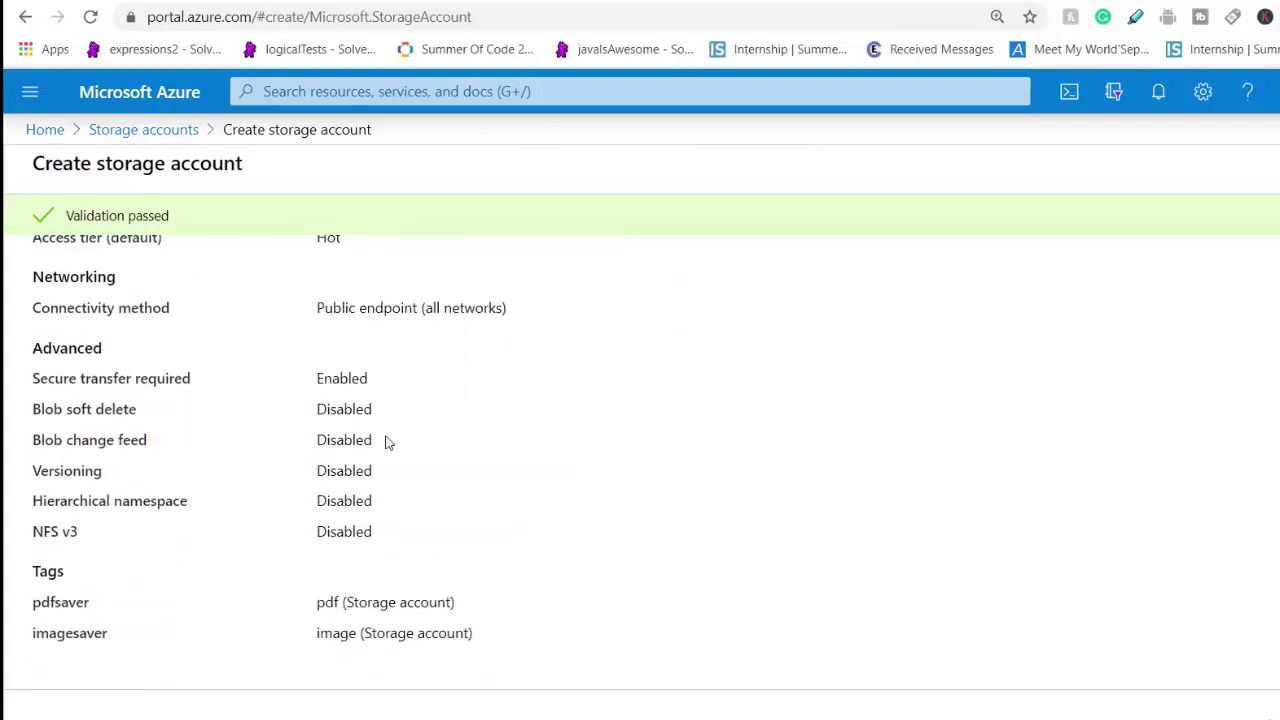
{"action": "scroll", "coordinate": [528, 402], "scroll_direction": "up", "scroll_amount": 3}
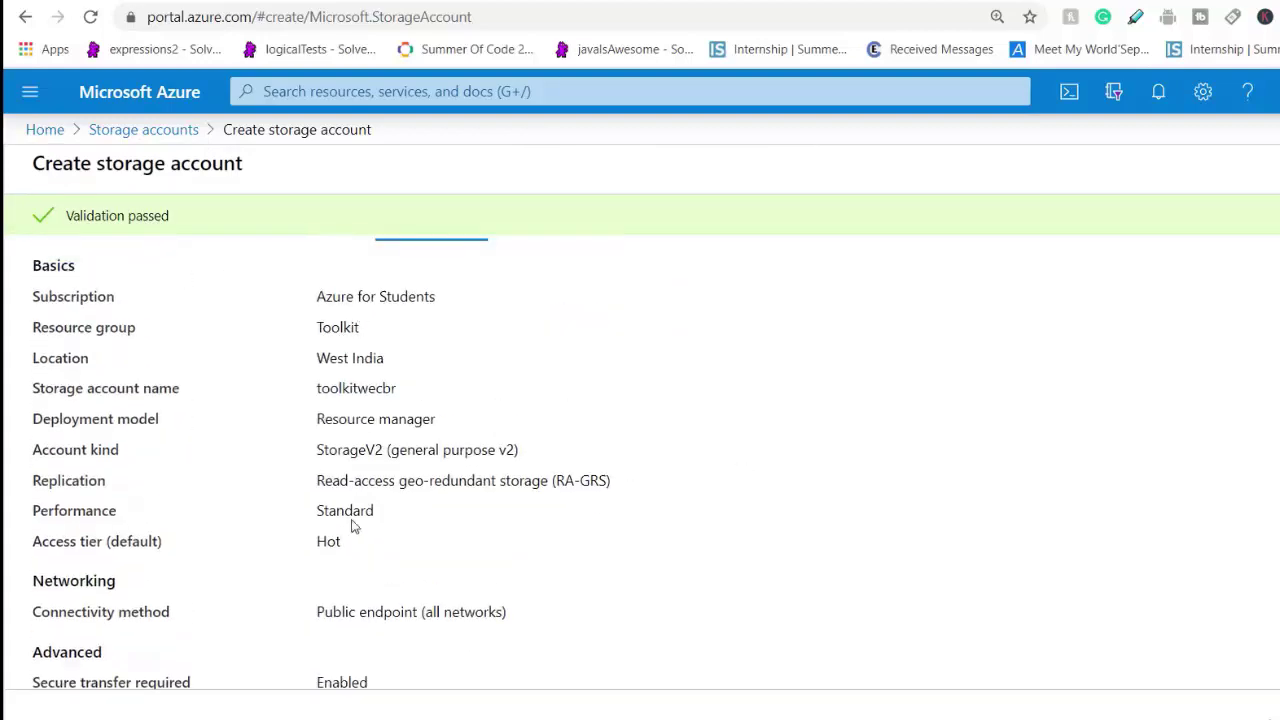
{"action": "scroll", "coordinate": [413, 566], "scroll_direction": "down", "scroll_amount": 3}
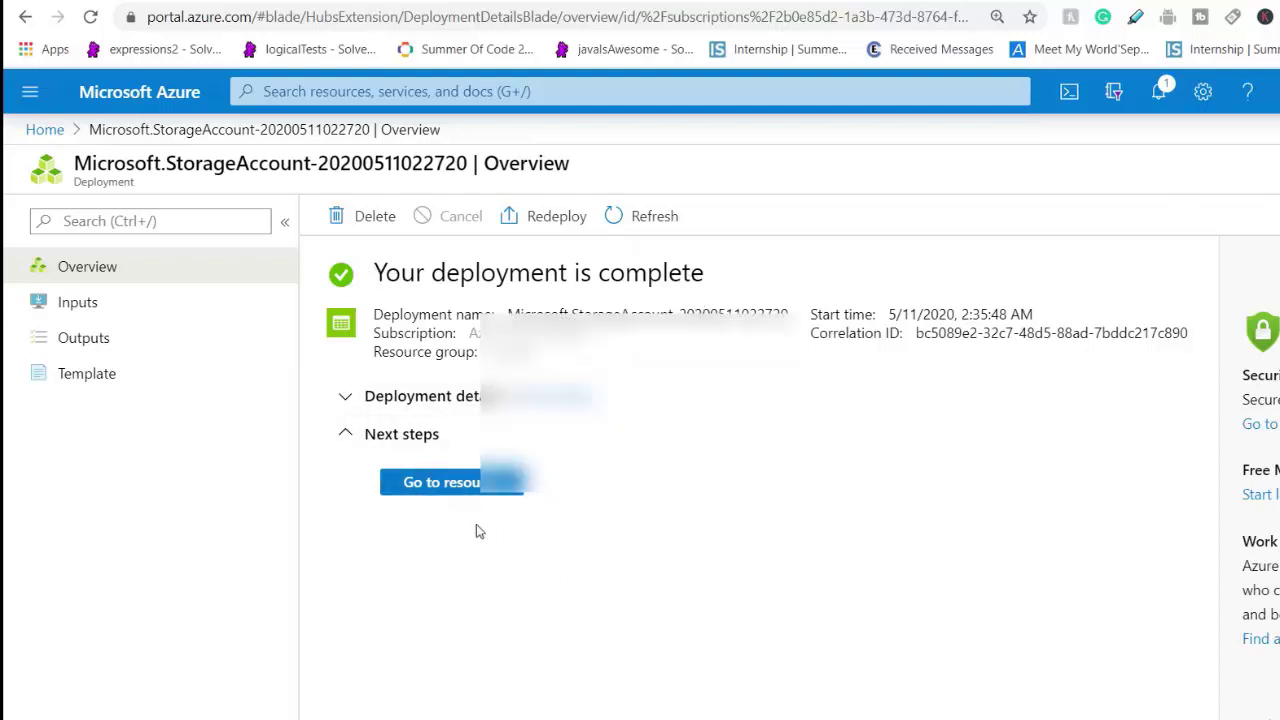
- Open the deployed toolkitwecbr resource and look over its containers, file shares, tables, queues and SDK links
{"action": "left_click", "coordinate": [457, 490]}
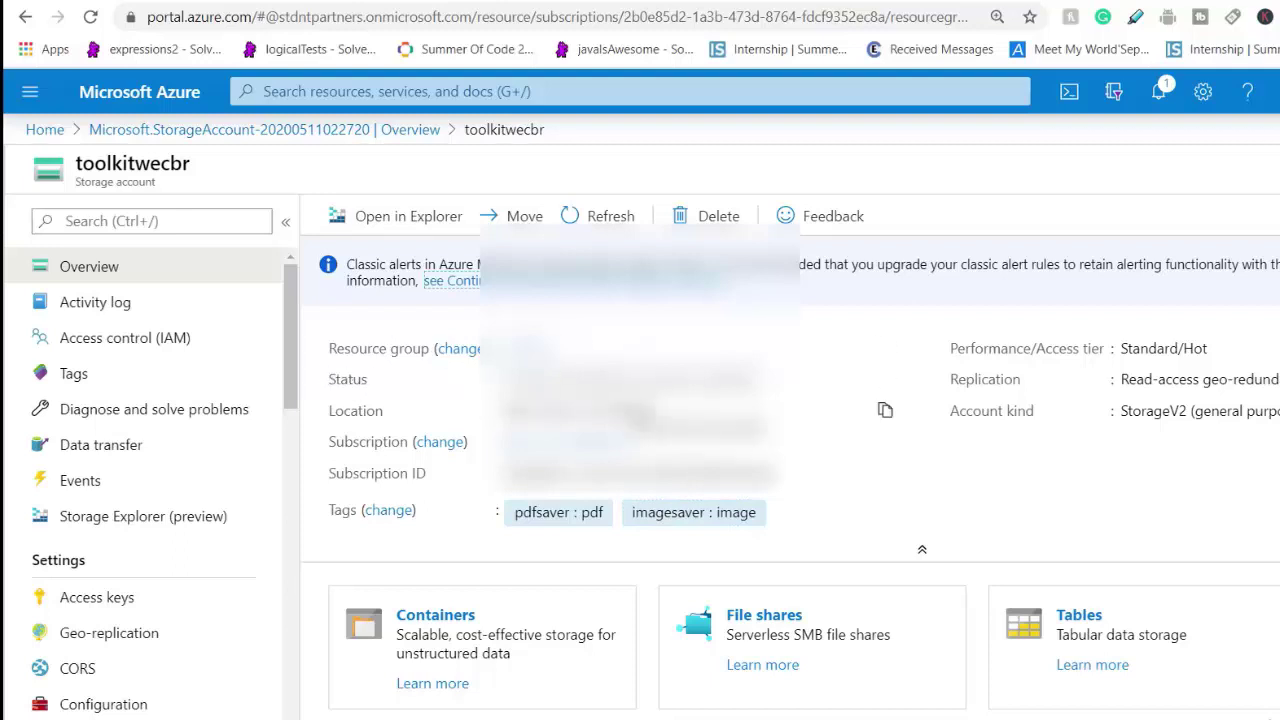
{"action": "scroll", "coordinate": [926, 415], "scroll_direction": "down", "scroll_amount": 2}
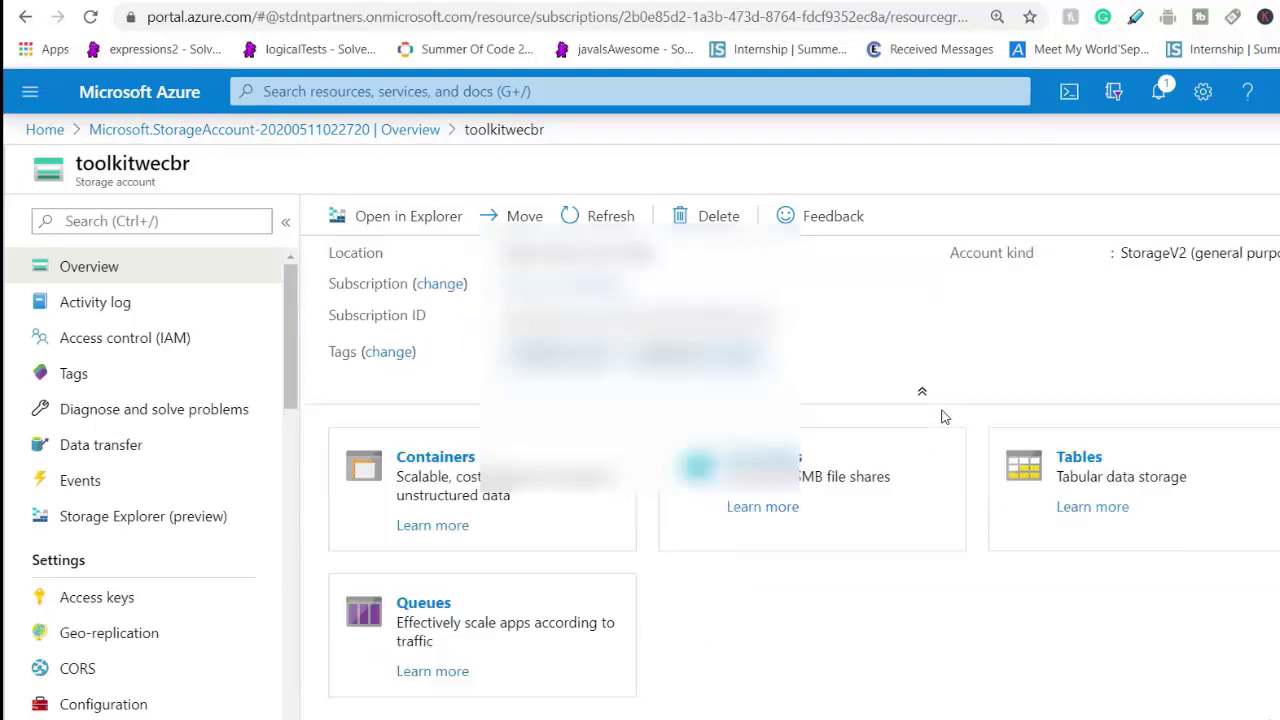
{"action": "scroll", "coordinate": [565, 458], "scroll_direction": "down", "scroll_amount": 1}
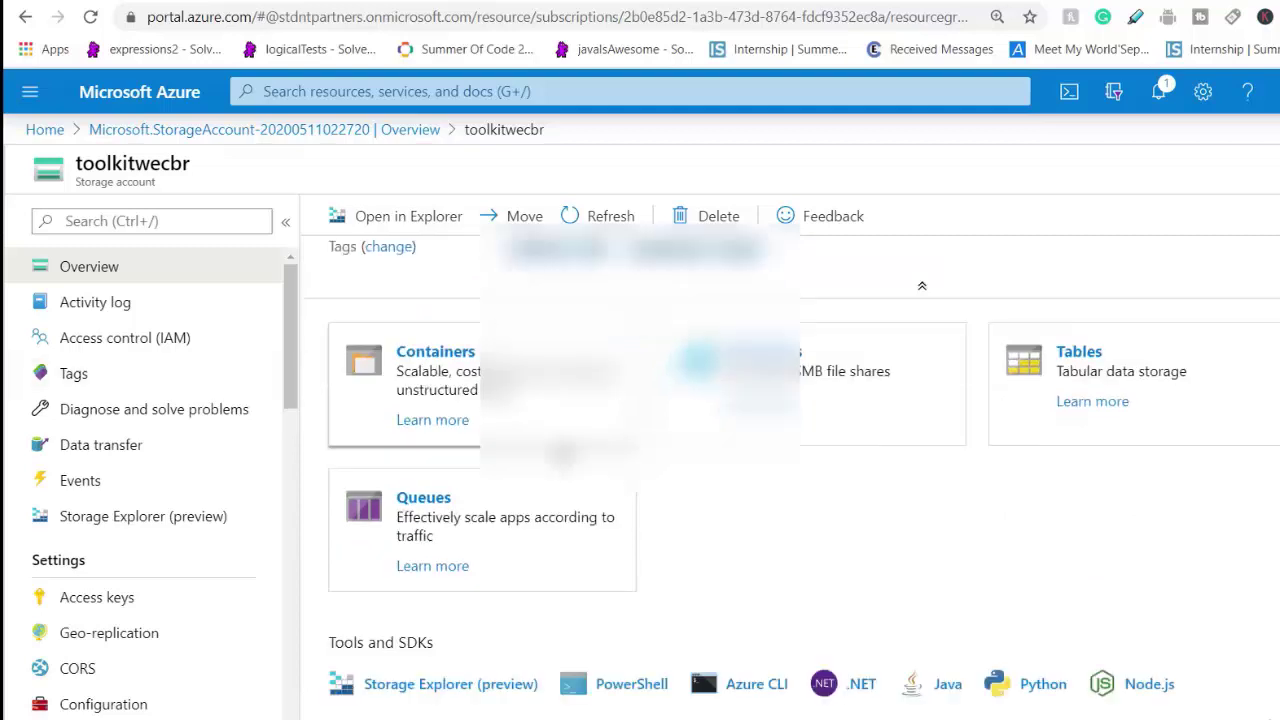
{"action": "scroll", "coordinate": [565, 458], "scroll_direction": "up", "scroll_amount": 1}
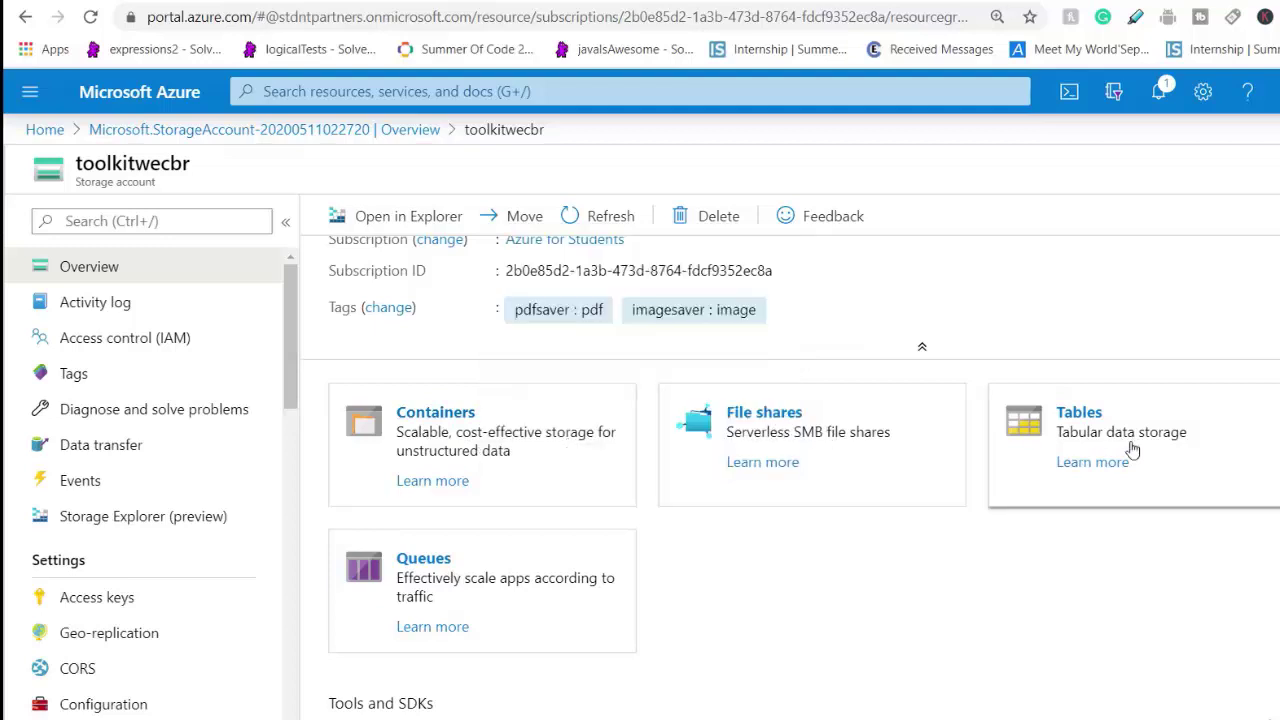
{"action": "scroll", "coordinate": [507, 575], "scroll_direction": "down", "scroll_amount": 1}
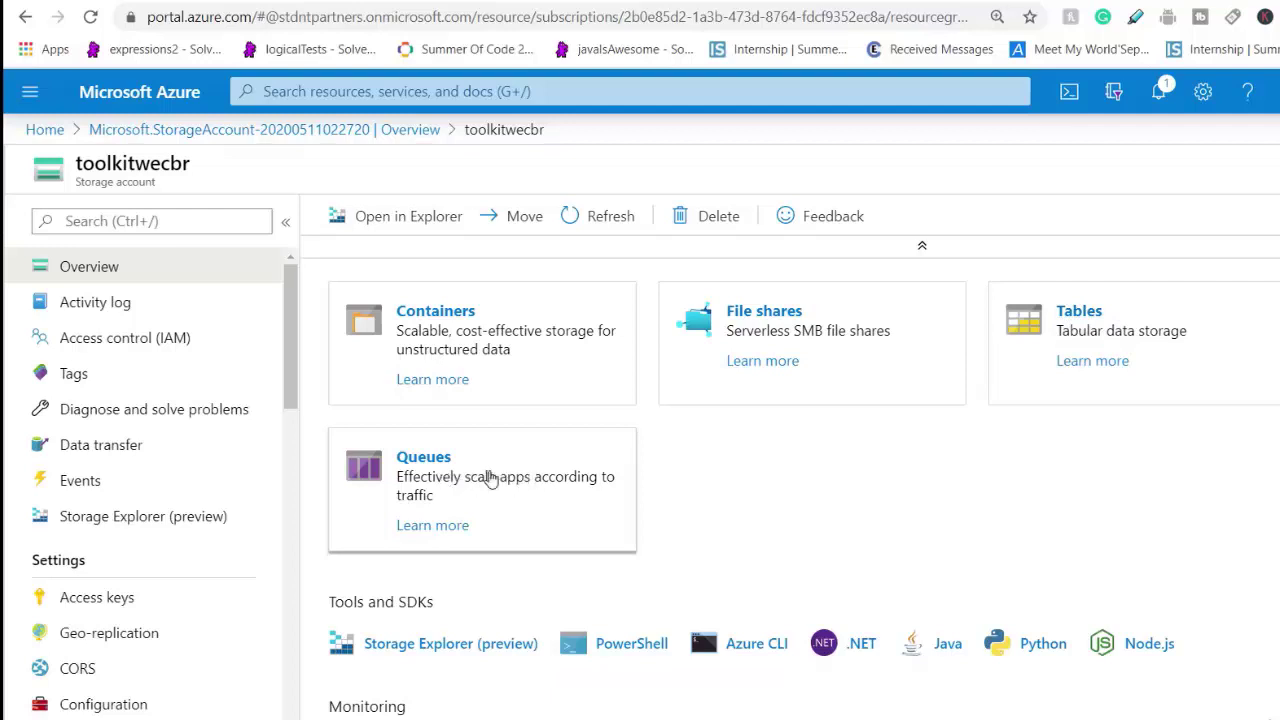
{"action": "scroll", "coordinate": [500, 477], "scroll_direction": "down", "scroll_amount": 1}
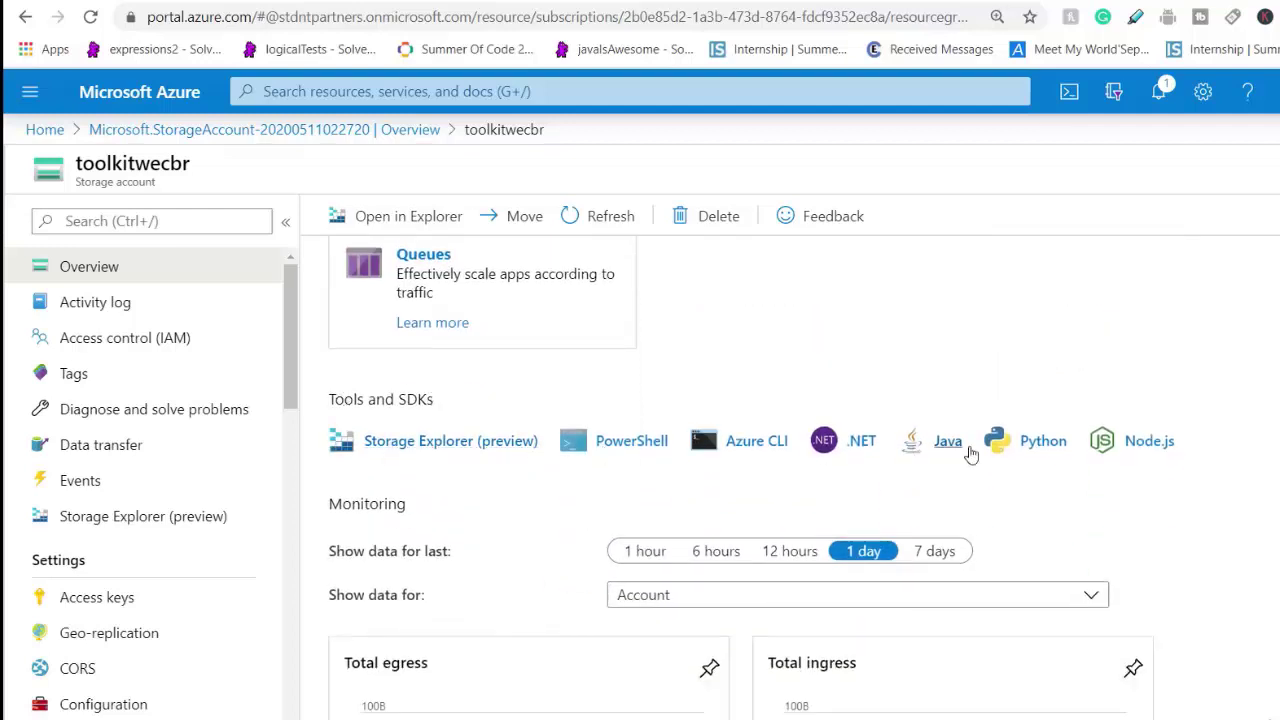
- Open the Node.js documentation for the storage account and look through its JavaScript client packages
{"action": "left_click", "coordinate": [1158, 446]}
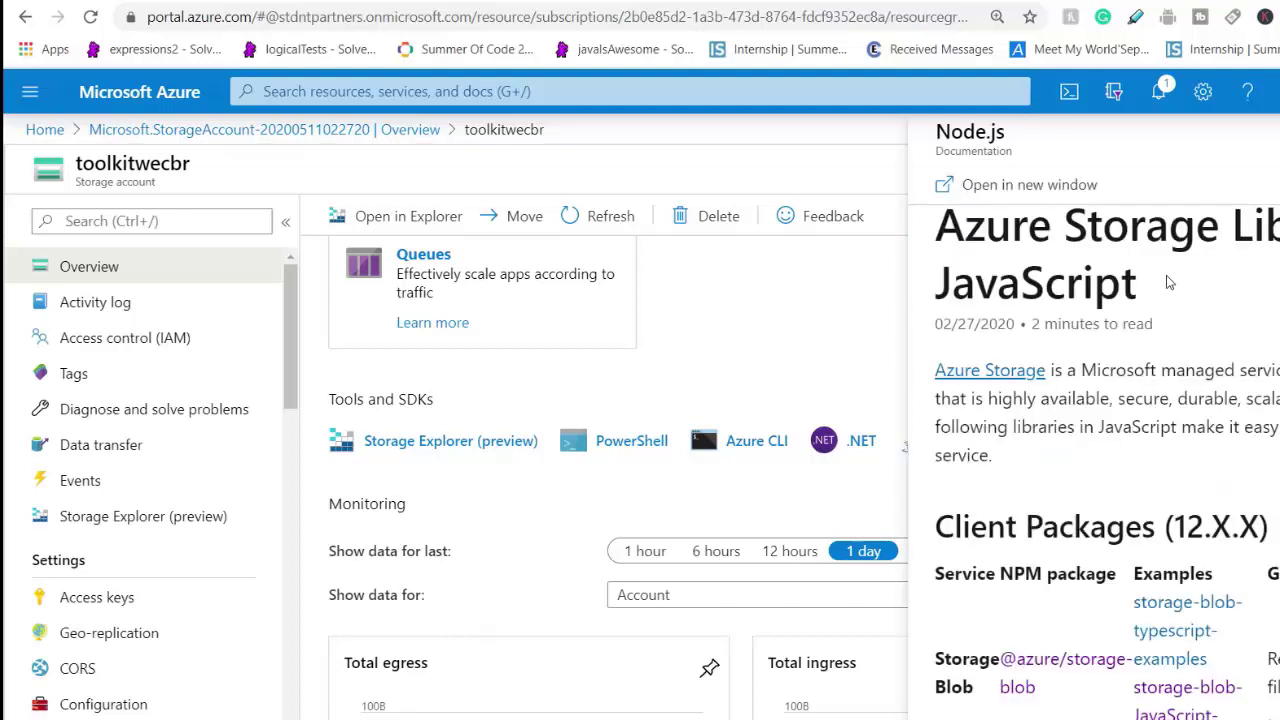
{"action": "scroll", "coordinate": [1216, 376], "scroll_direction": "down", "scroll_amount": 1}
{"action": "scroll", "coordinate": [1216, 376], "scroll_direction": "down", "scroll_amount": 1}
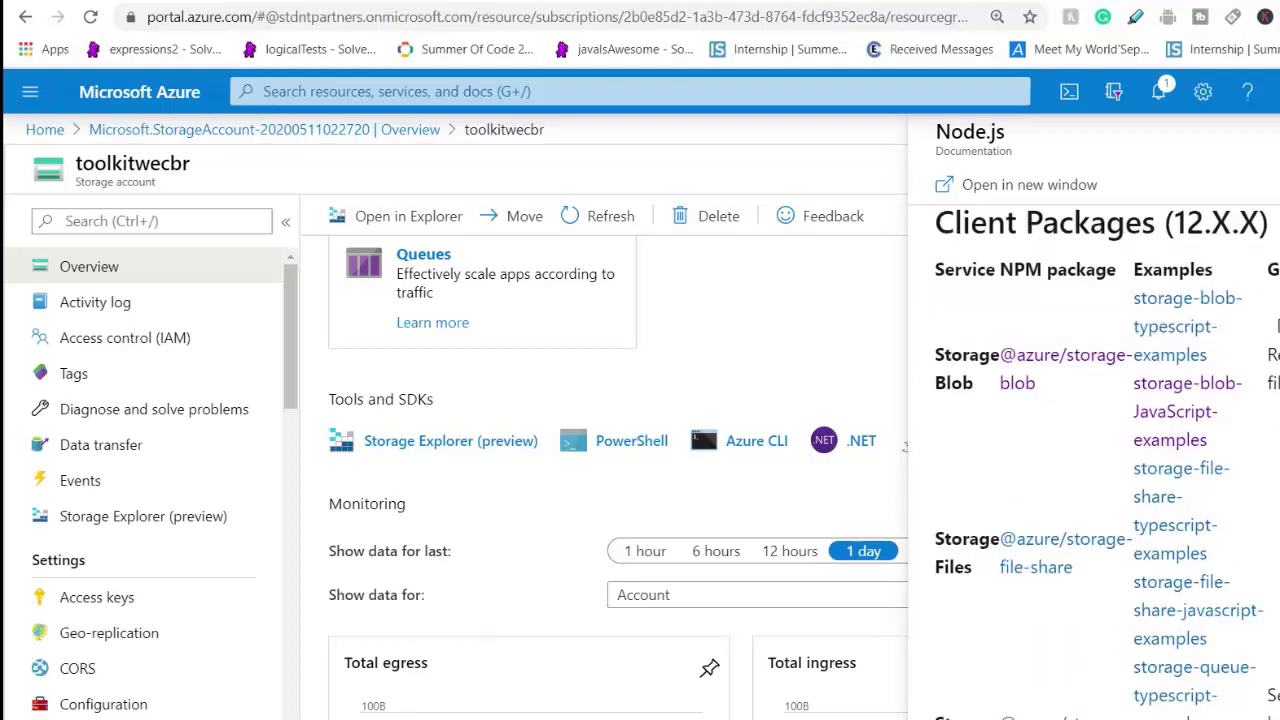
{"action": "scroll", "coordinate": [1262, 325], "scroll_direction": "up", "scroll_amount": 3}
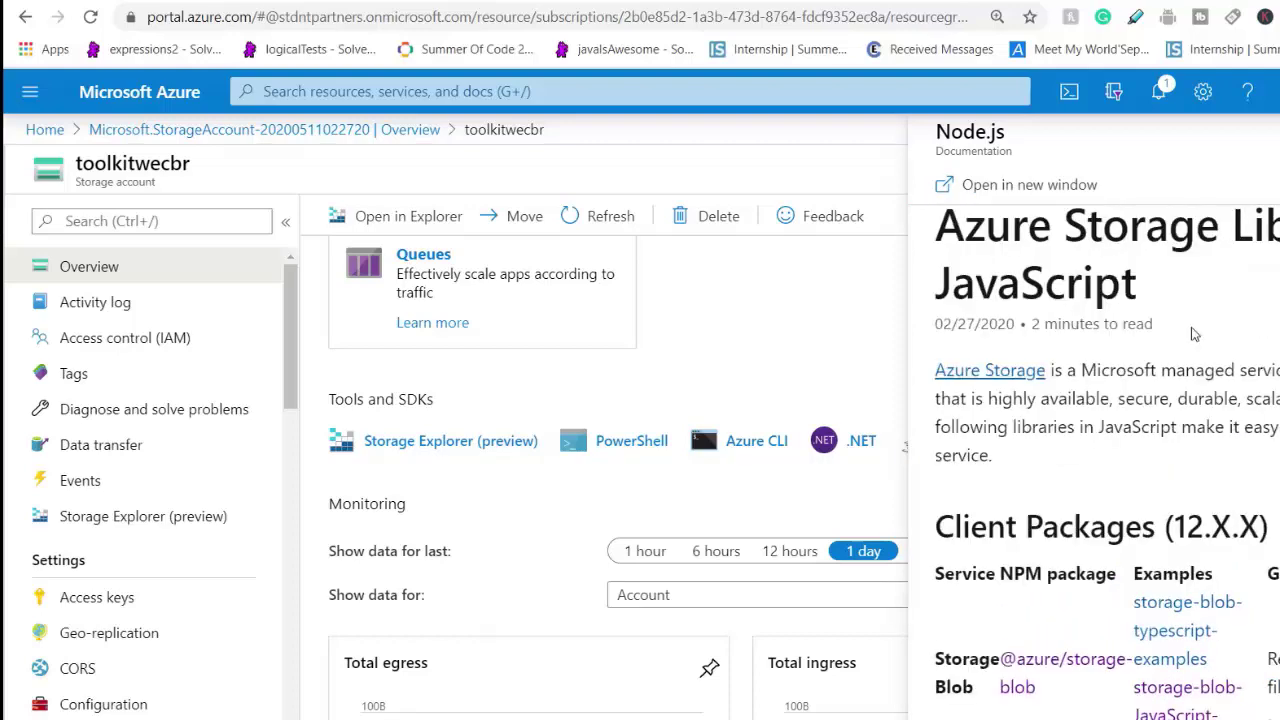
{"action": "scroll", "coordinate": [1225, 472], "scroll_direction": "down", "scroll_amount": 1}
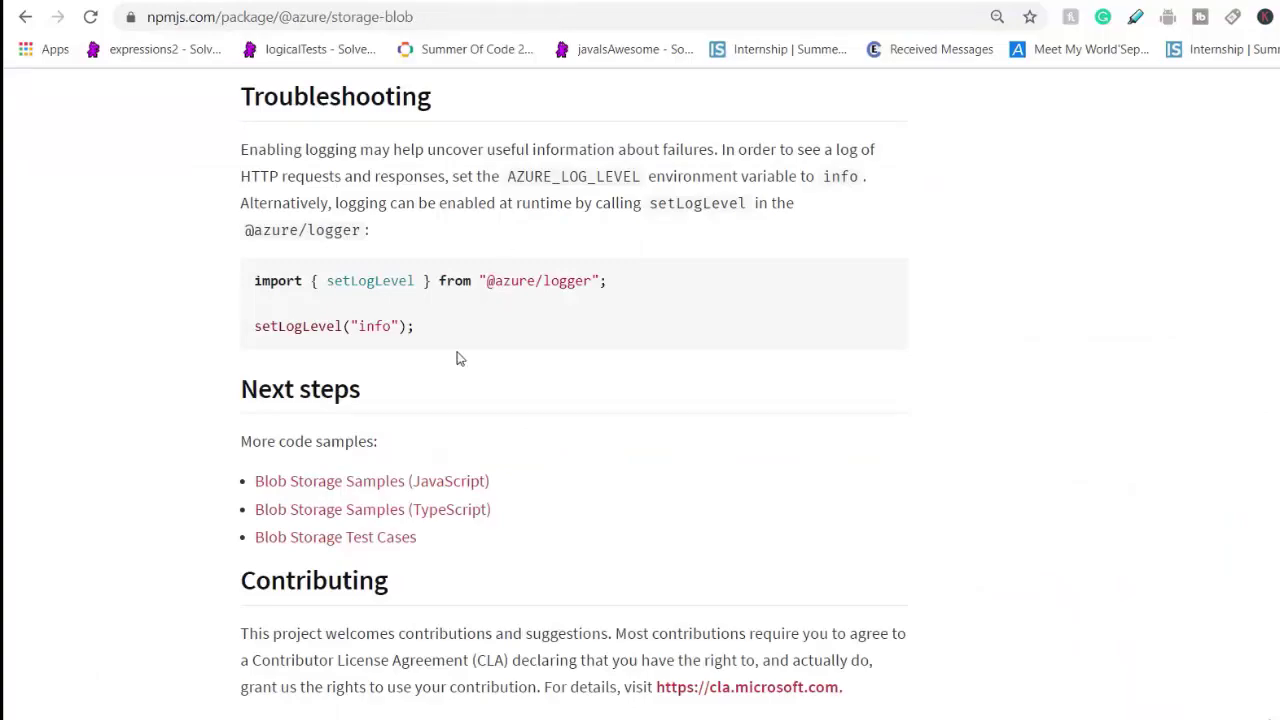
{"action": "scroll", "coordinate": [460, 358], "scroll_direction": "up", "scroll_amount": 20}
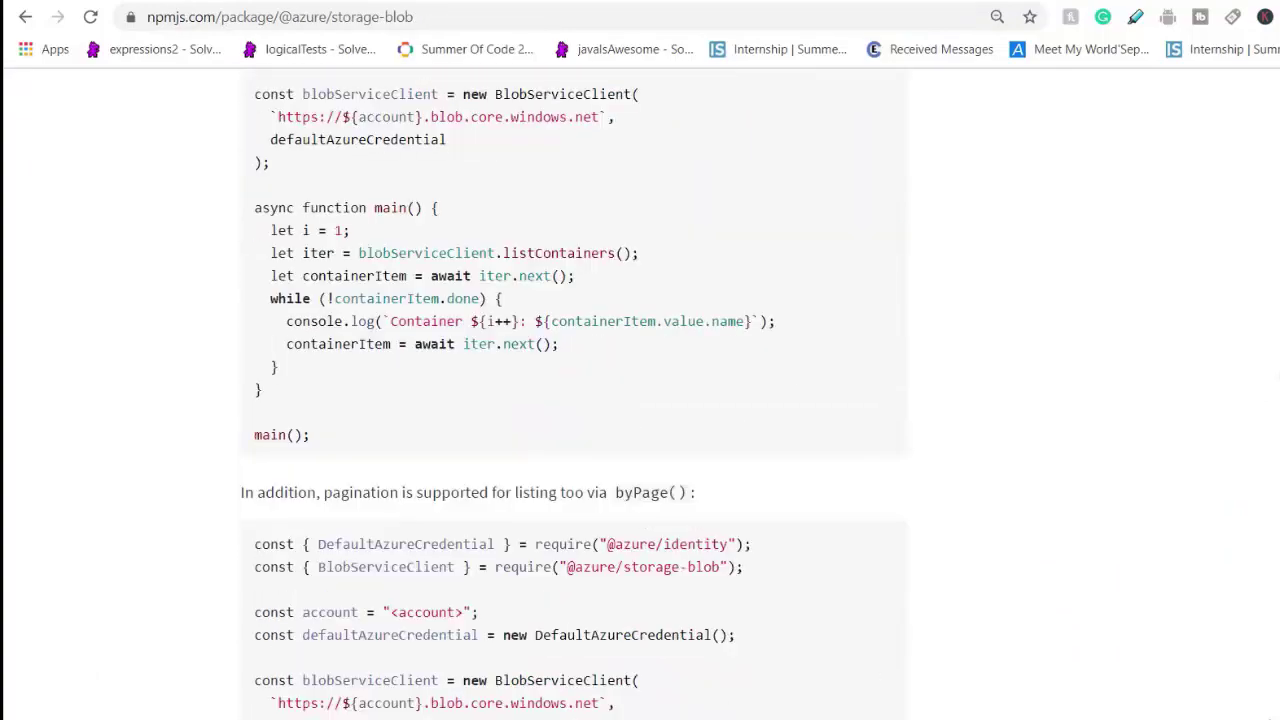
{"action": "scroll", "coordinate": [460, 358], "scroll_direction": "up", "scroll_amount": 15}
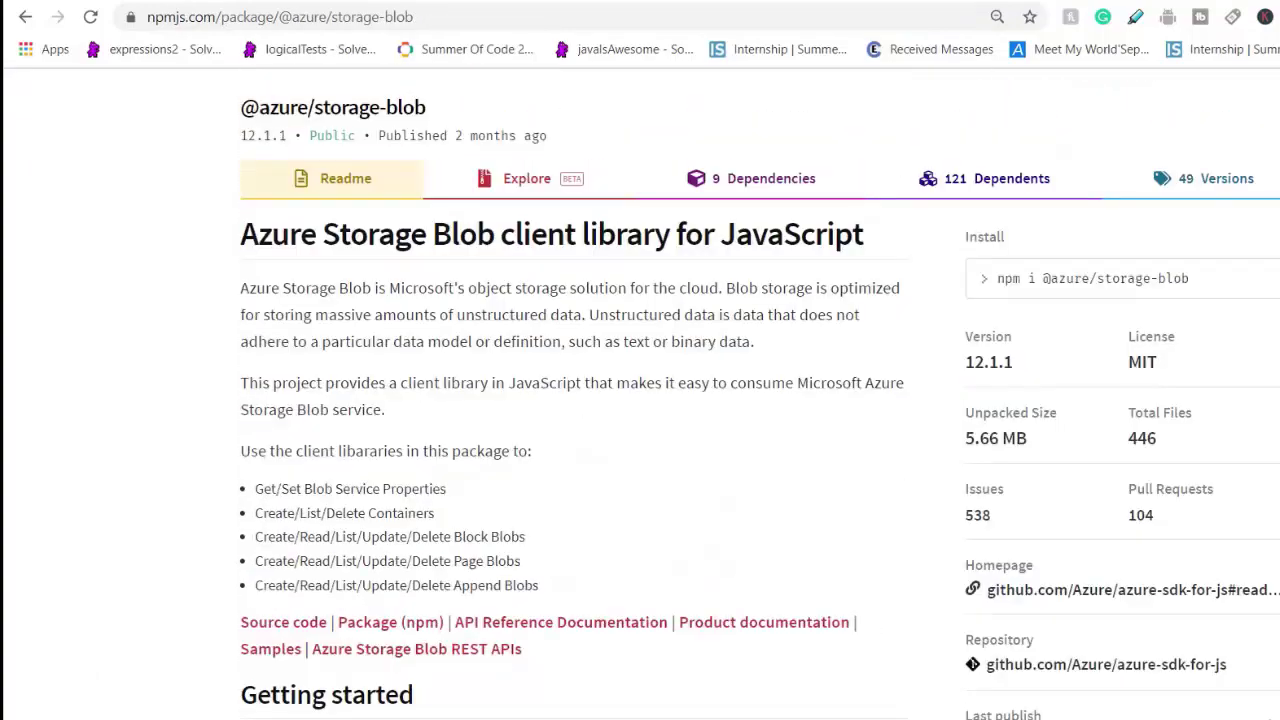
{"action": "scroll", "coordinate": [264, 210], "scroll_direction": "up", "scroll_amount": 2}
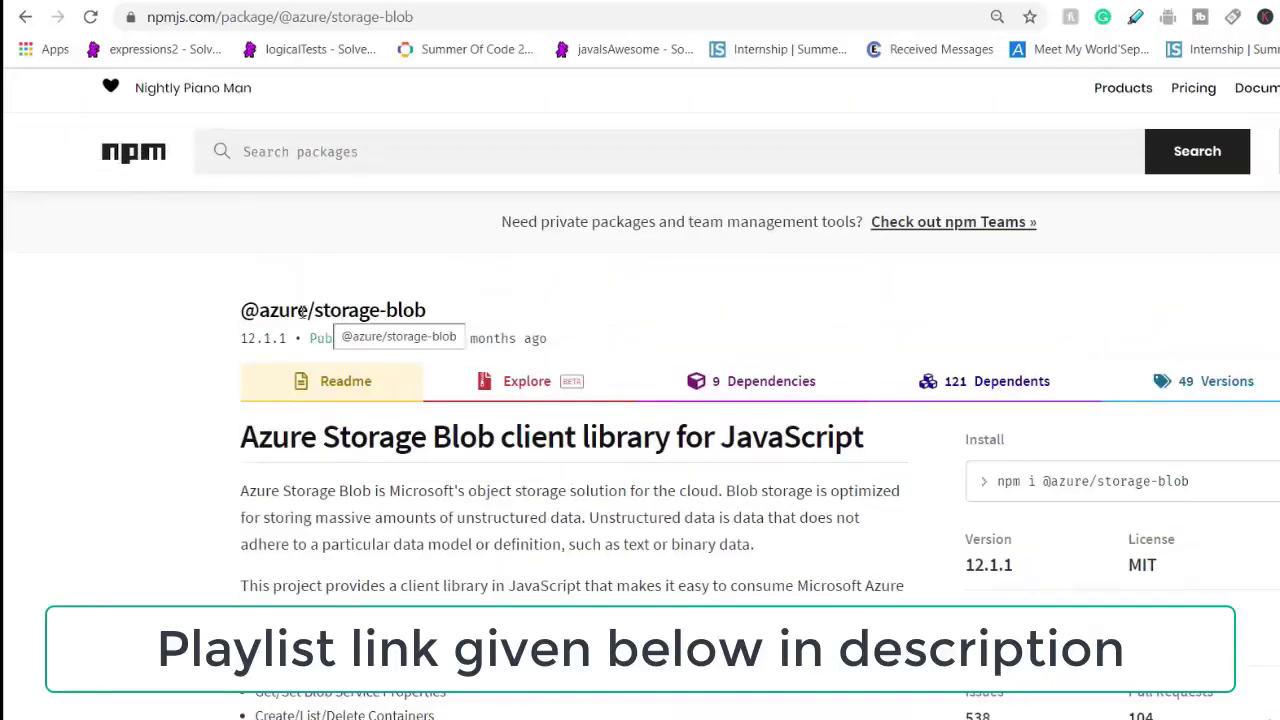
{"action": "left_click_drag", "start_coordinate": [316, 310], "coordinate": [434, 316]}
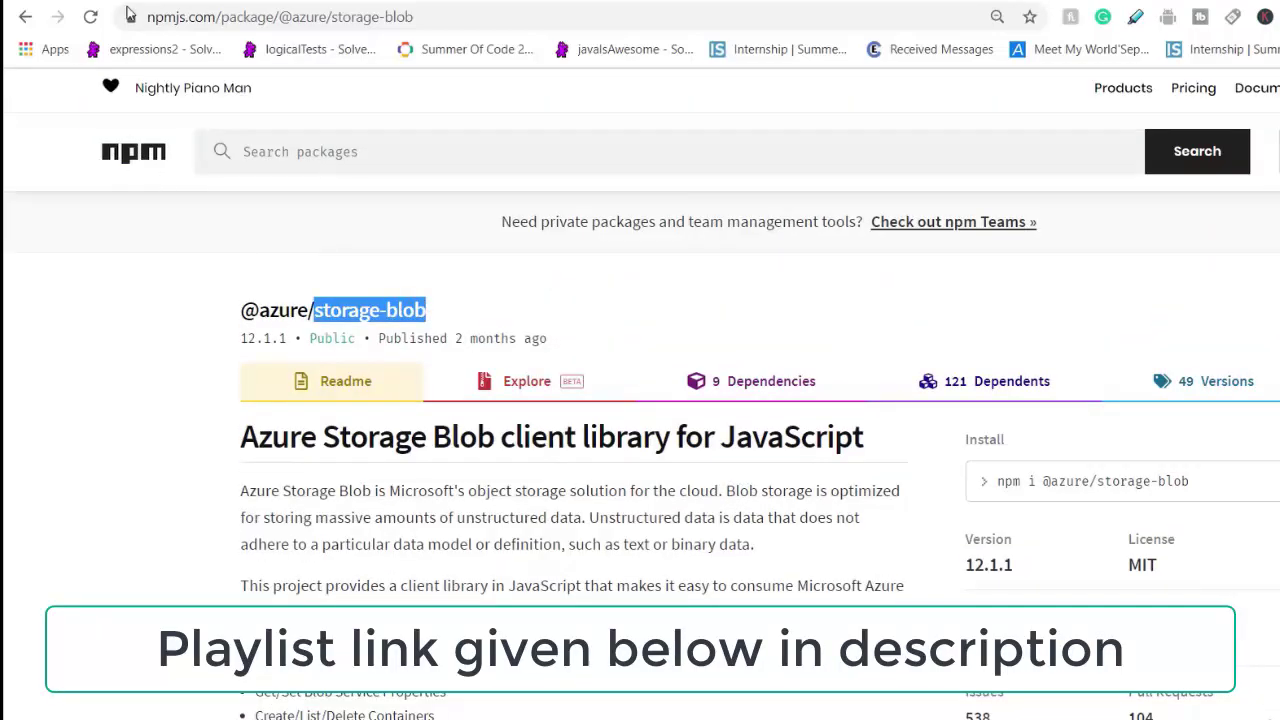
- Return to the Azure portal, close the Node.js documentation and examine the storage account's monitoring charts
{"action": "key", "text": "ctrl+Tab"}
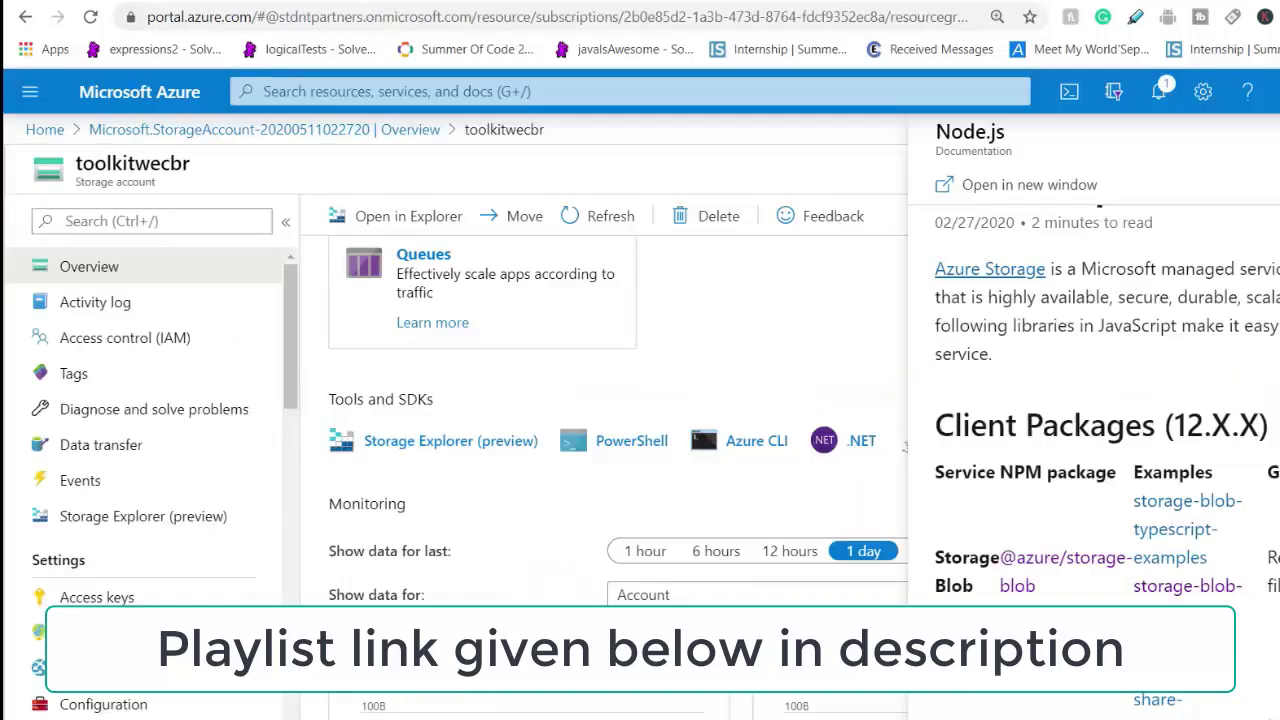
{"action": "key", "text": "Escape"}
{"action": "scroll", "coordinate": [1000, 400], "scroll_direction": "down", "scroll_amount": 2}
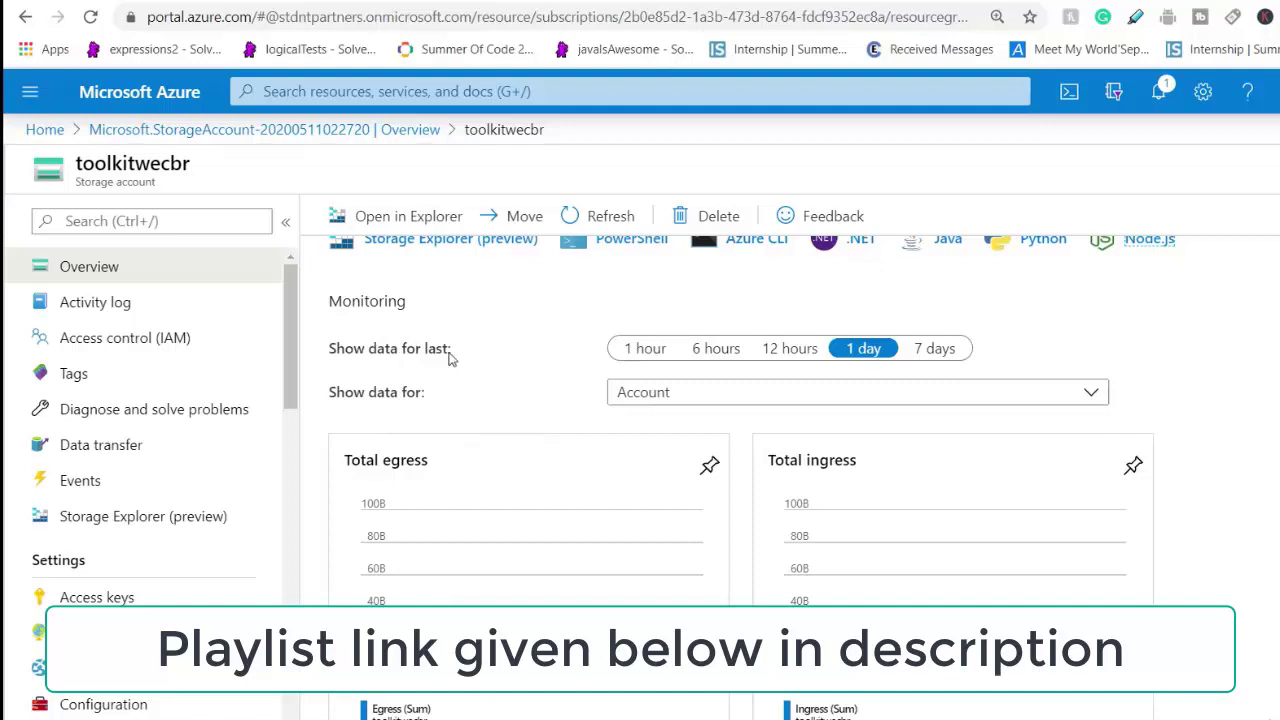
{"action": "scroll", "coordinate": [709, 514], "scroll_direction": "down", "scroll_amount": 3}
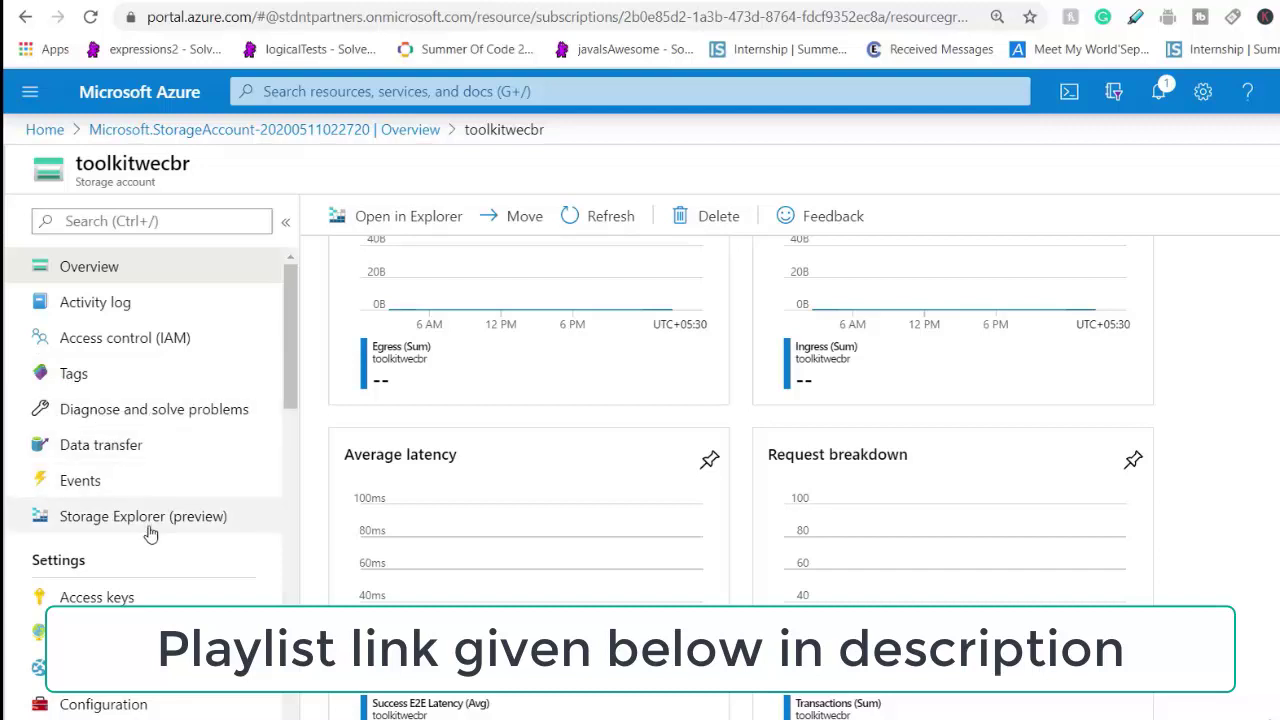
- Look through the storage account's Settings and Blob service options, from Access keys down to Lifecycle Management
{"action": "scroll", "coordinate": [149, 533], "scroll_direction": "down", "scroll_amount": 2}
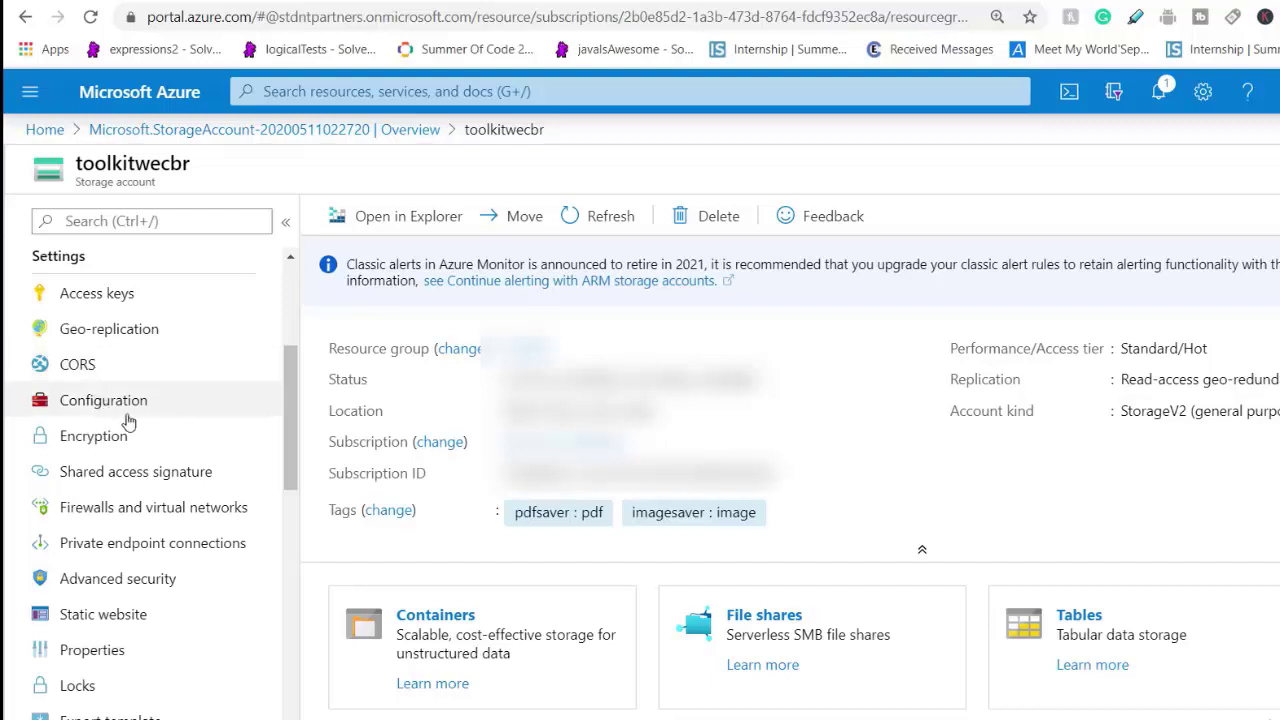
{"action": "scroll", "coordinate": [180, 460], "scroll_direction": "down", "scroll_amount": 1}
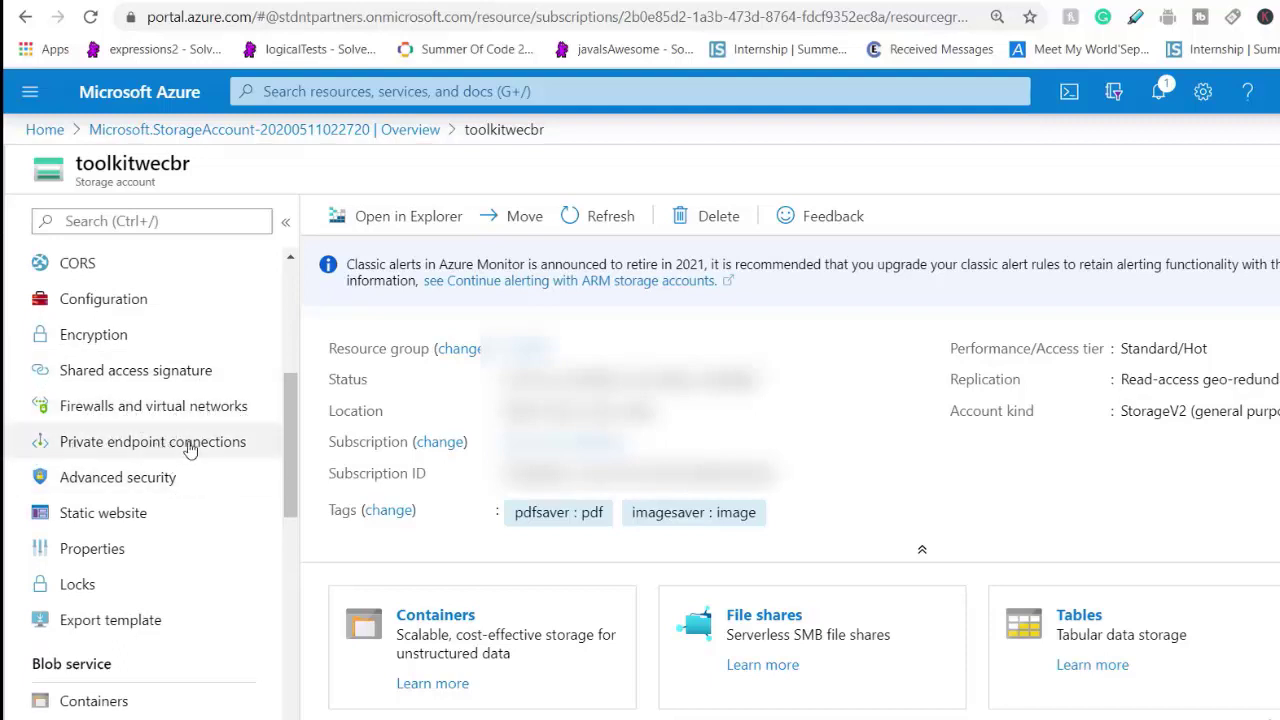
{"action": "scroll", "coordinate": [210, 460], "scroll_direction": "down", "scroll_amount": 1}
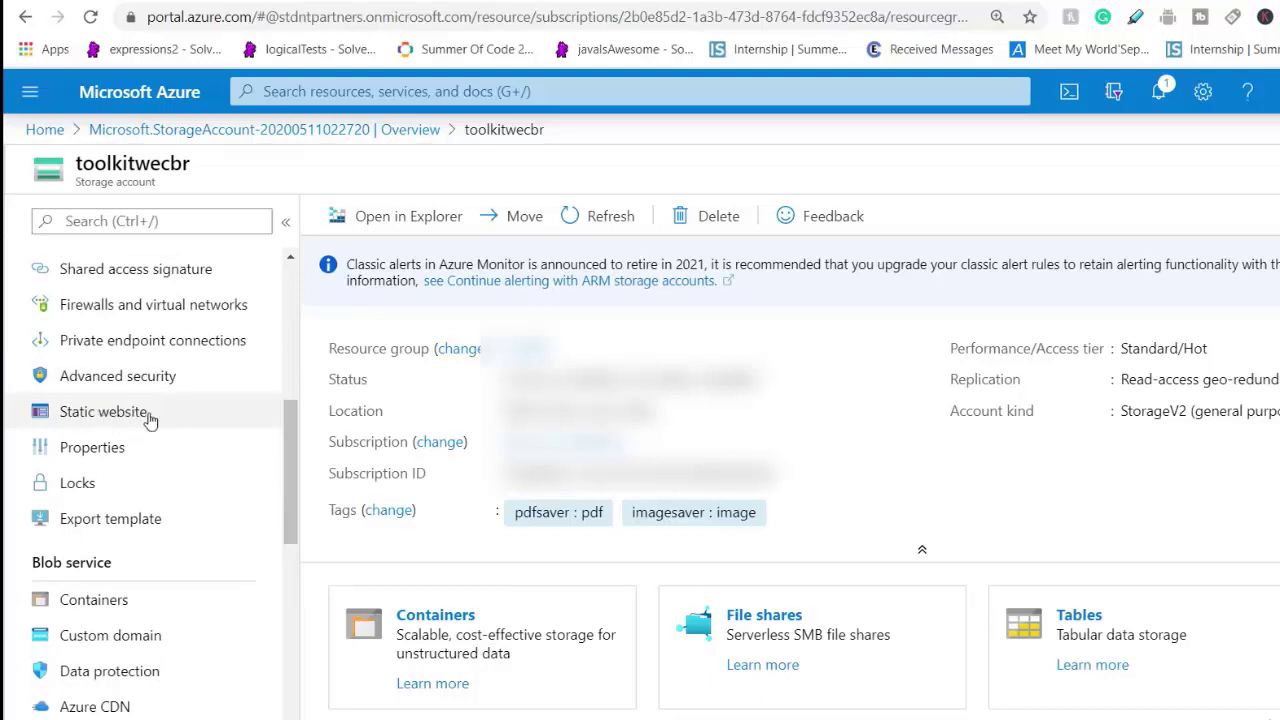
{"action": "scroll", "coordinate": [114, 340], "scroll_direction": "down", "scroll_amount": 2}
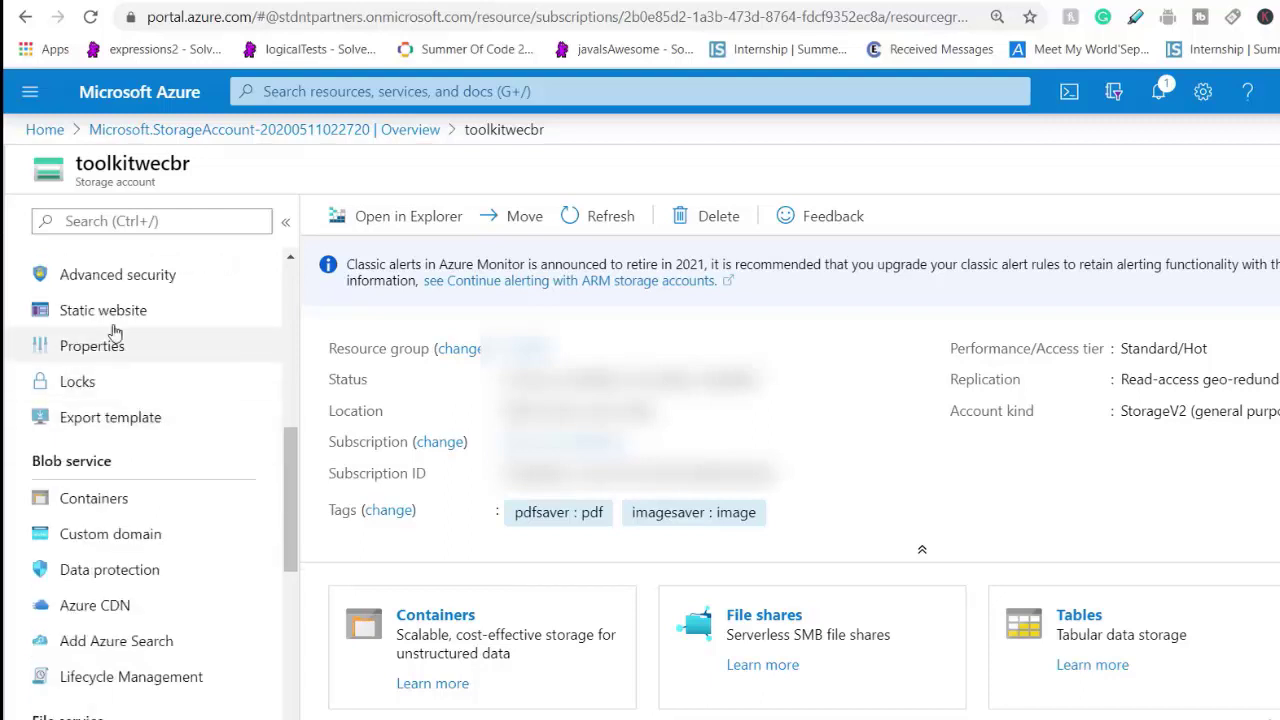
{"action": "scroll", "coordinate": [110, 417], "scroll_direction": "down", "scroll_amount": 2}
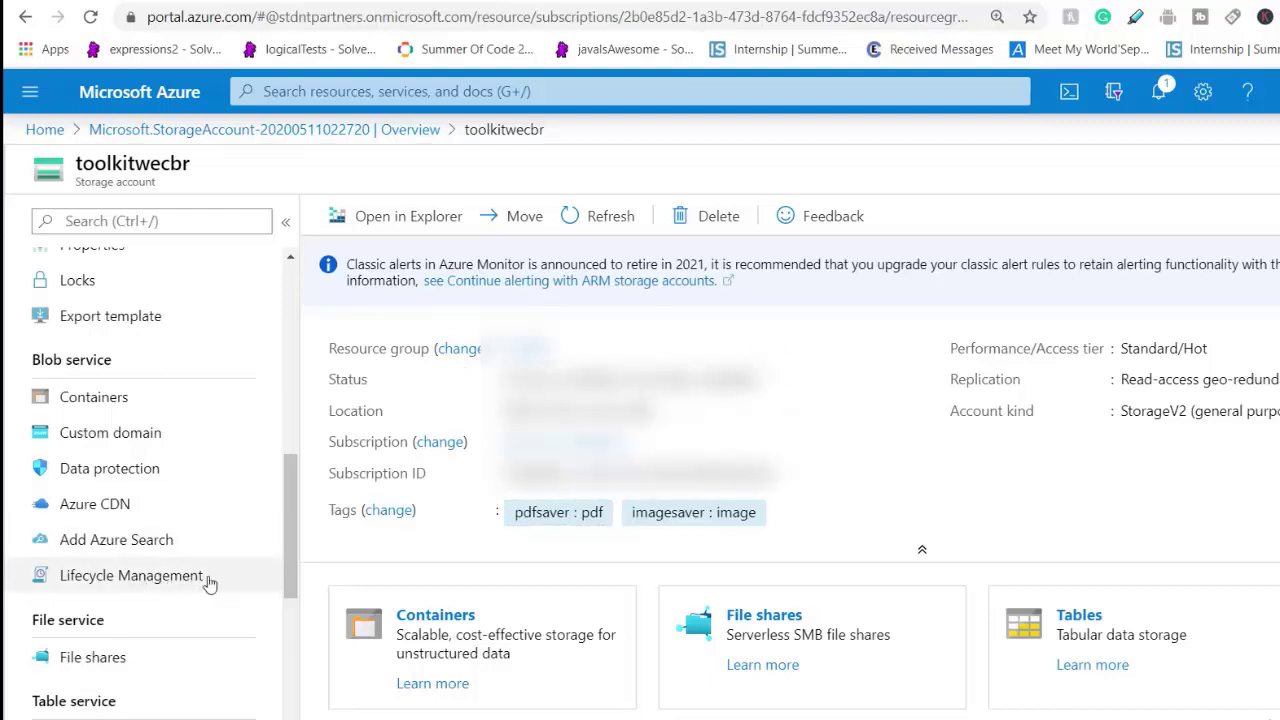
{"action": "scroll", "coordinate": [170, 600], "scroll_direction": "down", "scroll_amount": 3}
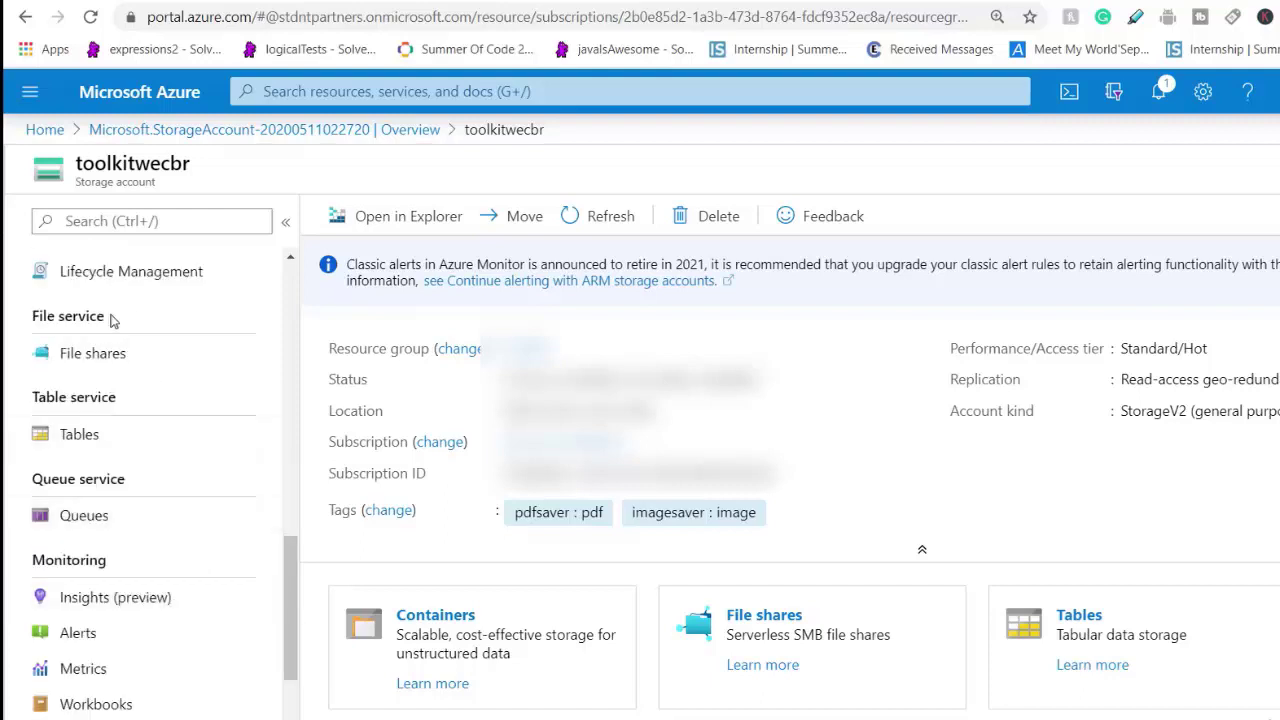
- Highlight the File service, Table service and Queue service headings in turn among the storage account's options
{"action": "left_click_drag", "start_coordinate": [50, 318], "coordinate": [105, 318]}
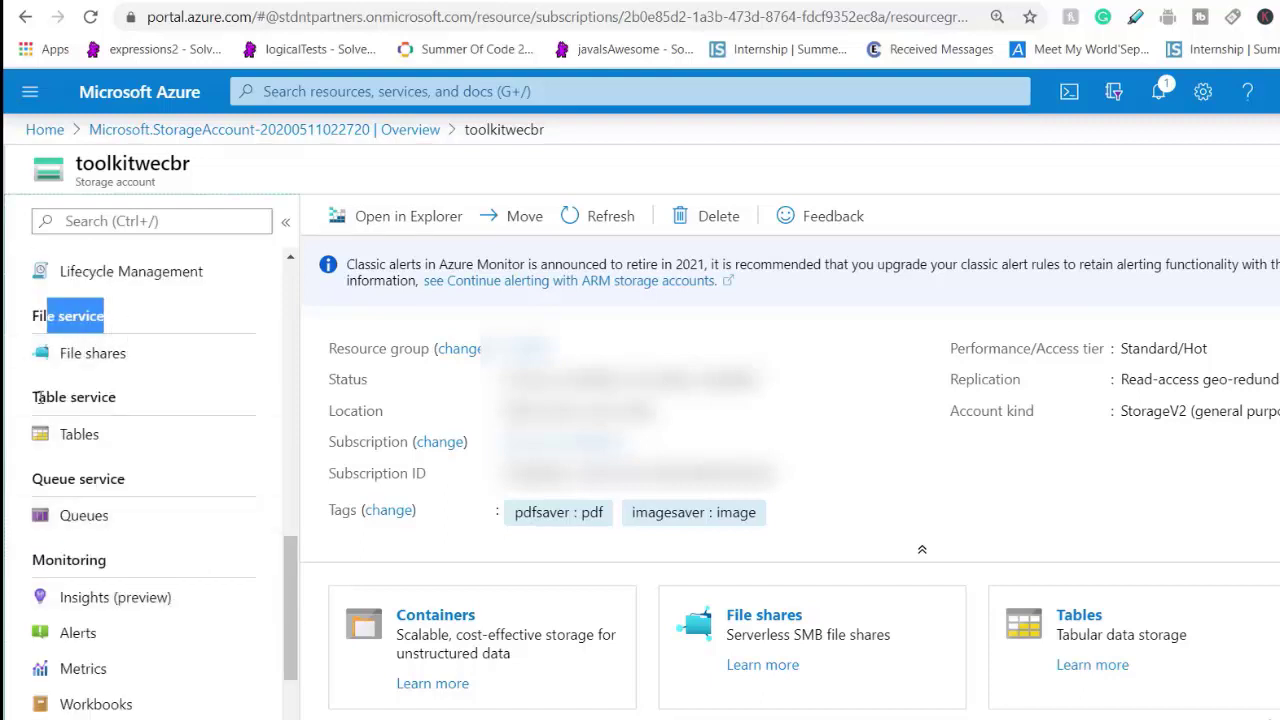
{"action": "left_click_drag", "start_coordinate": [38, 397], "coordinate": [116, 398]}
{"action": "left_click_drag", "start_coordinate": [52, 484], "coordinate": [138, 490]}
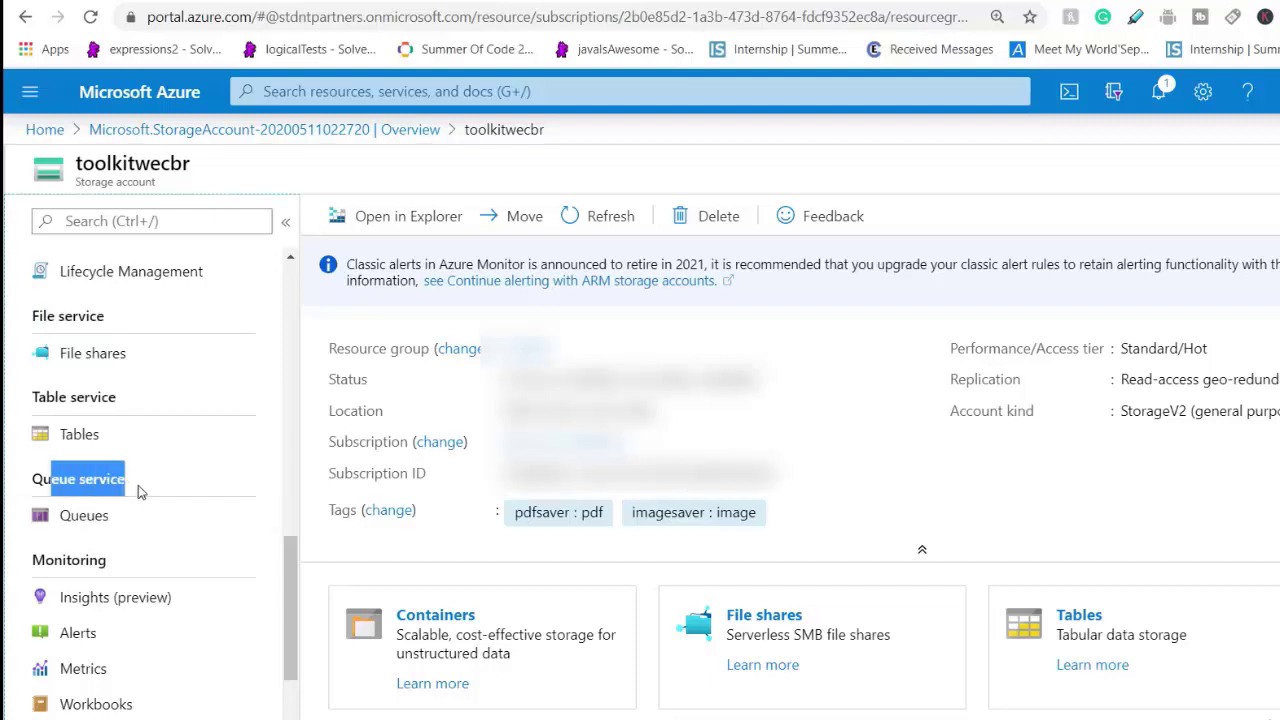
- Look over the monitoring and support options, highlighting the Monitoring, Monitoring (classic) and Support + troubleshooting headings in turn
{"action": "scroll", "coordinate": [148, 494], "scroll_direction": "down", "scroll_amount": 2}
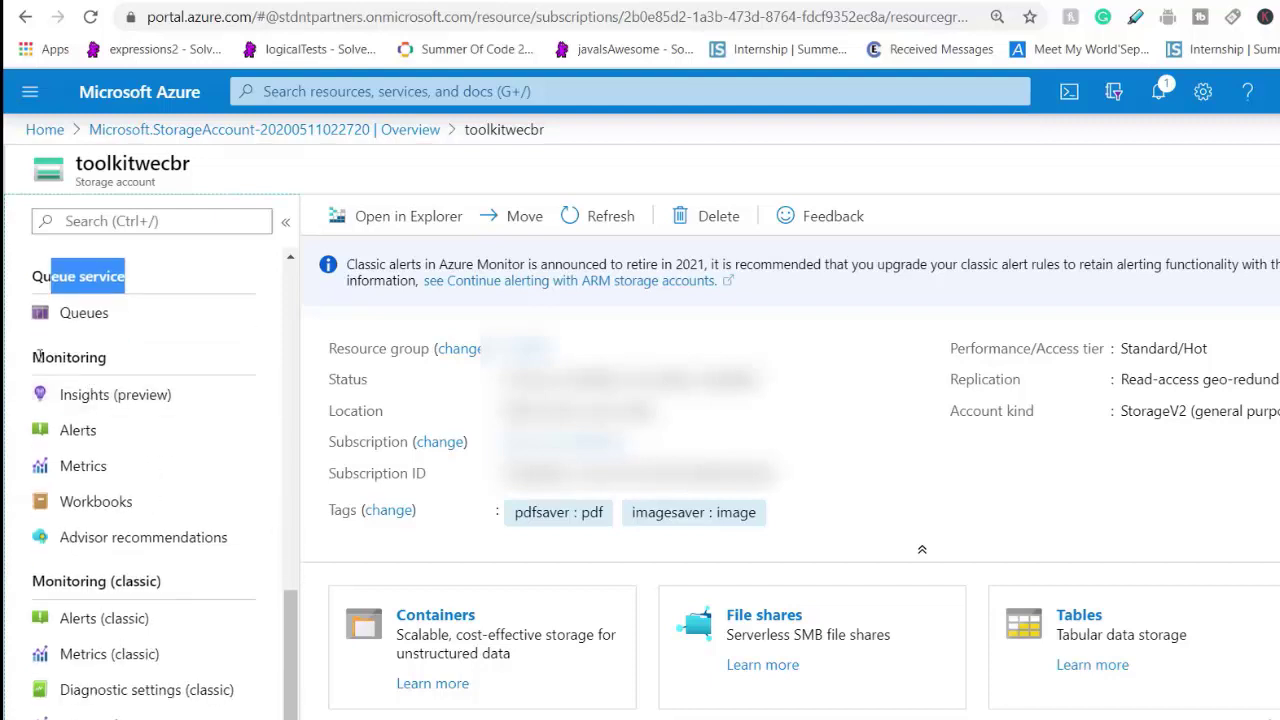
{"action": "left_click_drag", "start_coordinate": [36, 352], "coordinate": [114, 367]}
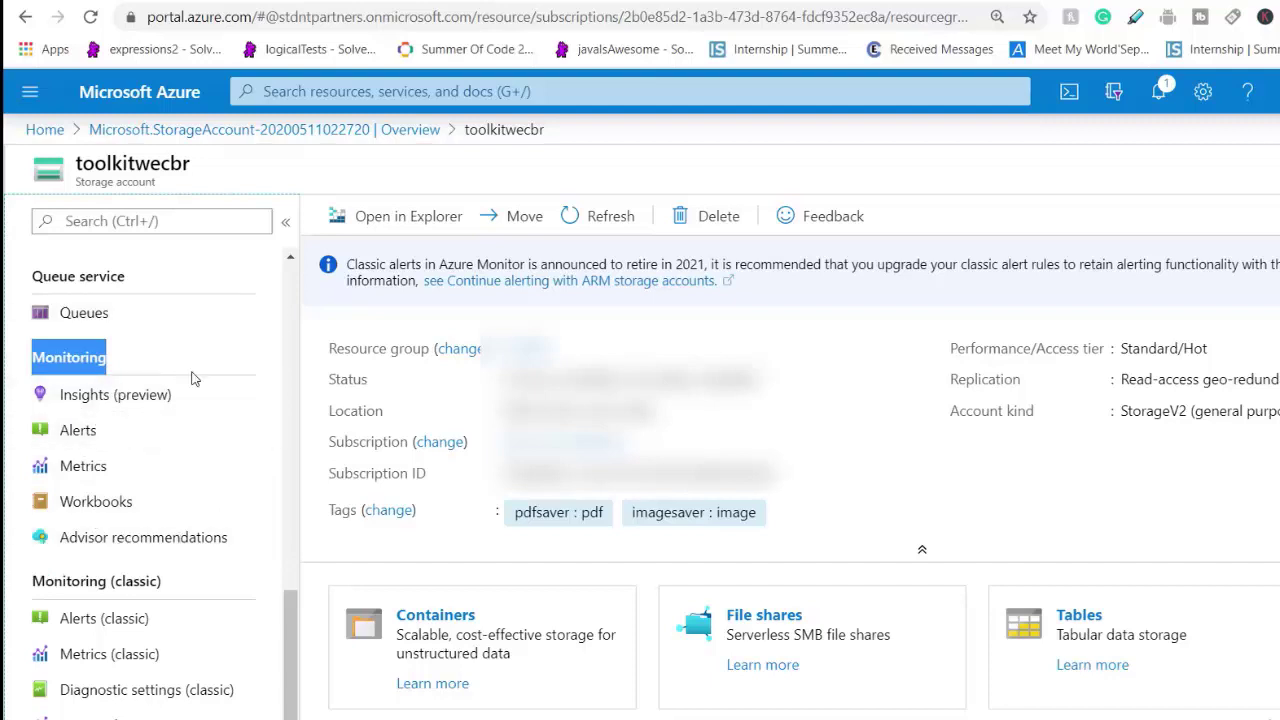
{"action": "scroll", "coordinate": [72, 460], "scroll_direction": "down", "scroll_amount": 3}
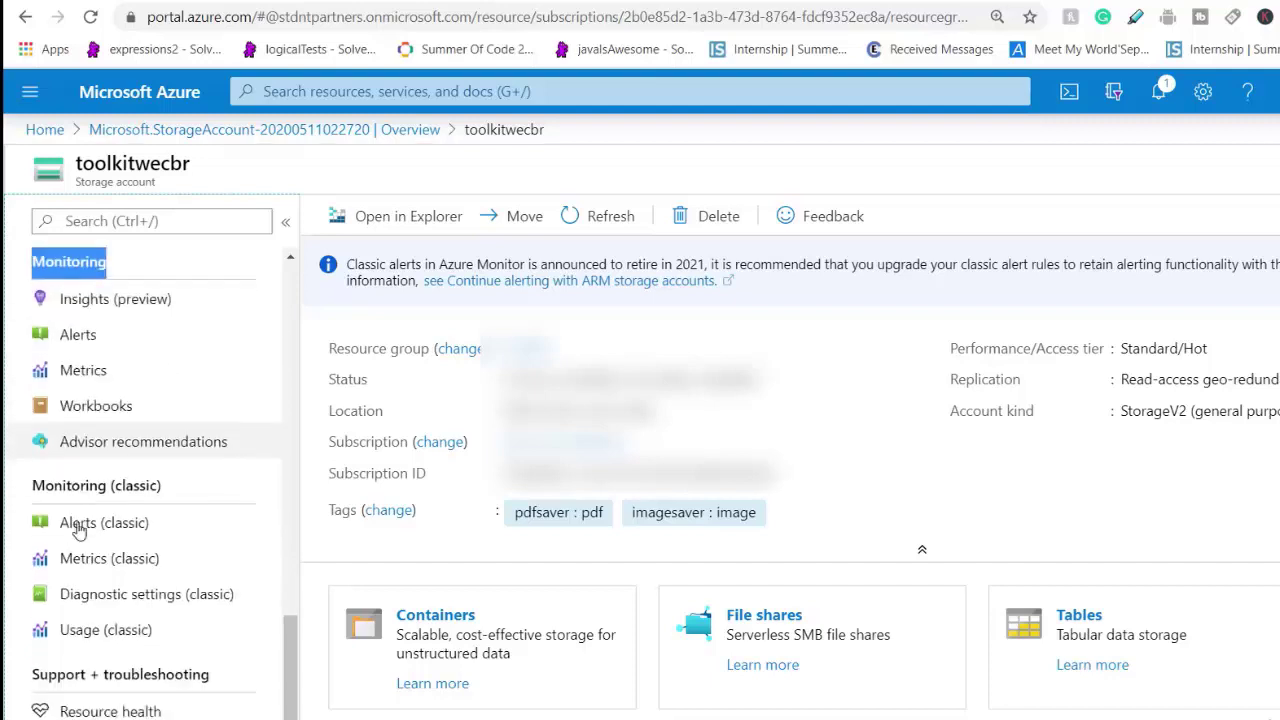
{"action": "left_click_drag", "start_coordinate": [44, 466], "coordinate": [163, 466]}
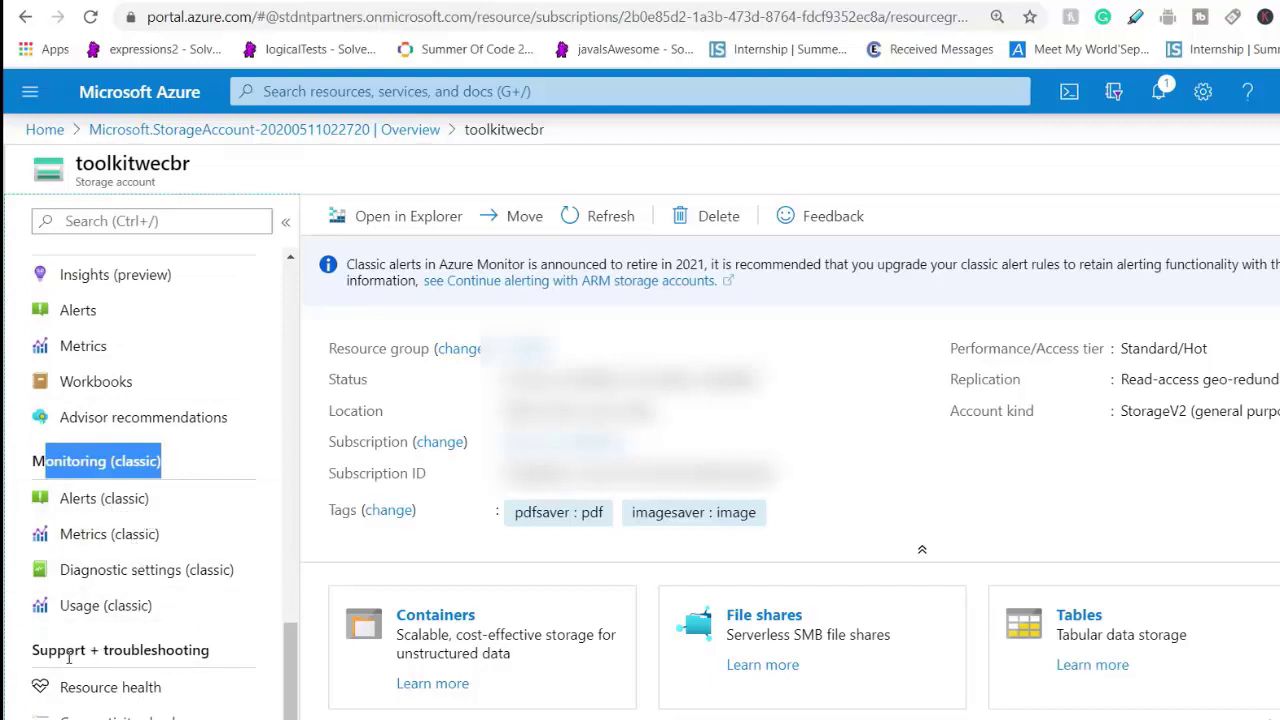
{"action": "left_click_drag", "start_coordinate": [34, 655], "coordinate": [174, 652]}
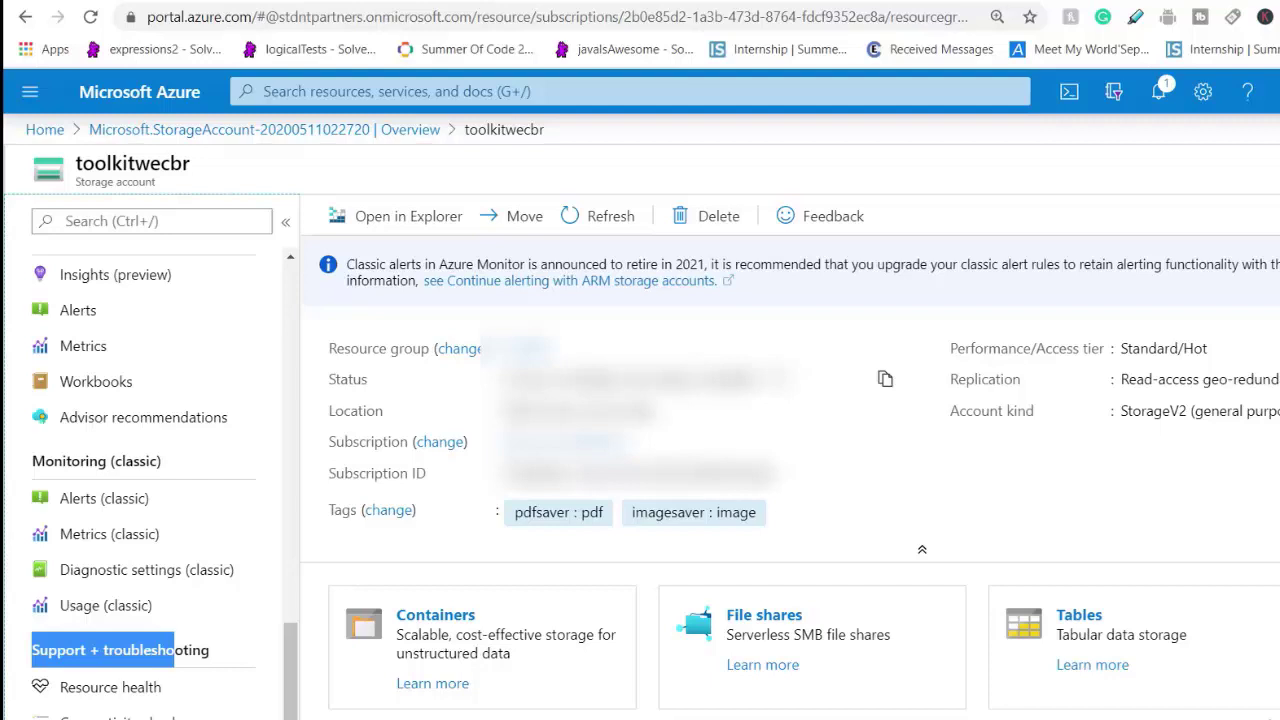
{"action": "left_click", "coordinate": [490, 1]}
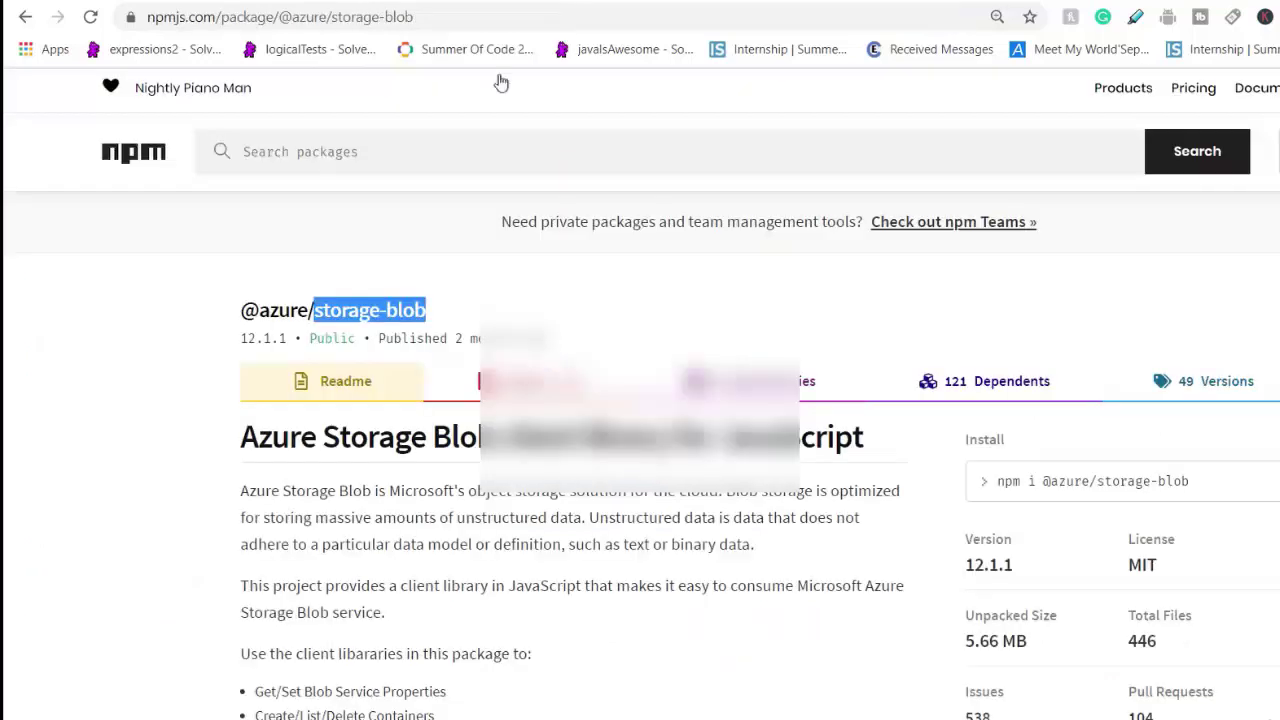
{"action": "left_click", "coordinate": [535, 462]}
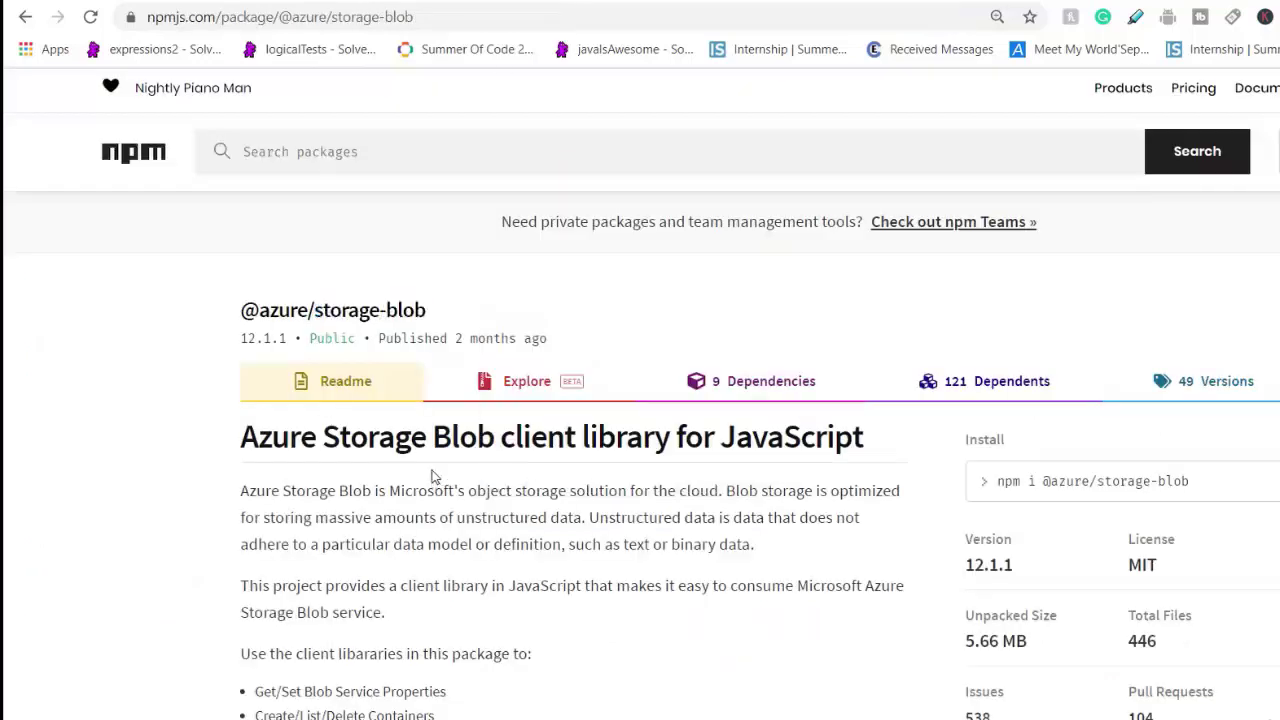
{"action": "scroll", "coordinate": [500, 485], "scroll_direction": "down", "scroll_amount": 2}
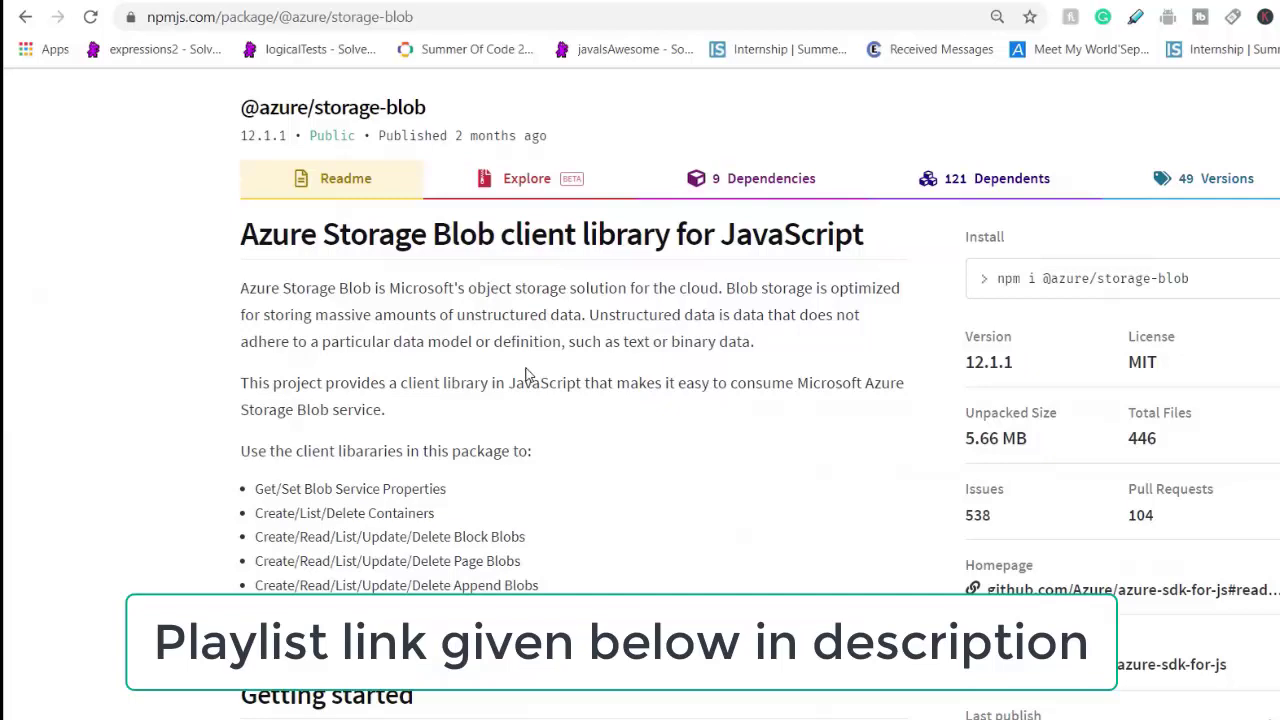
{"action": "scroll", "coordinate": [525, 374], "scroll_direction": "up", "scroll_amount": 2}
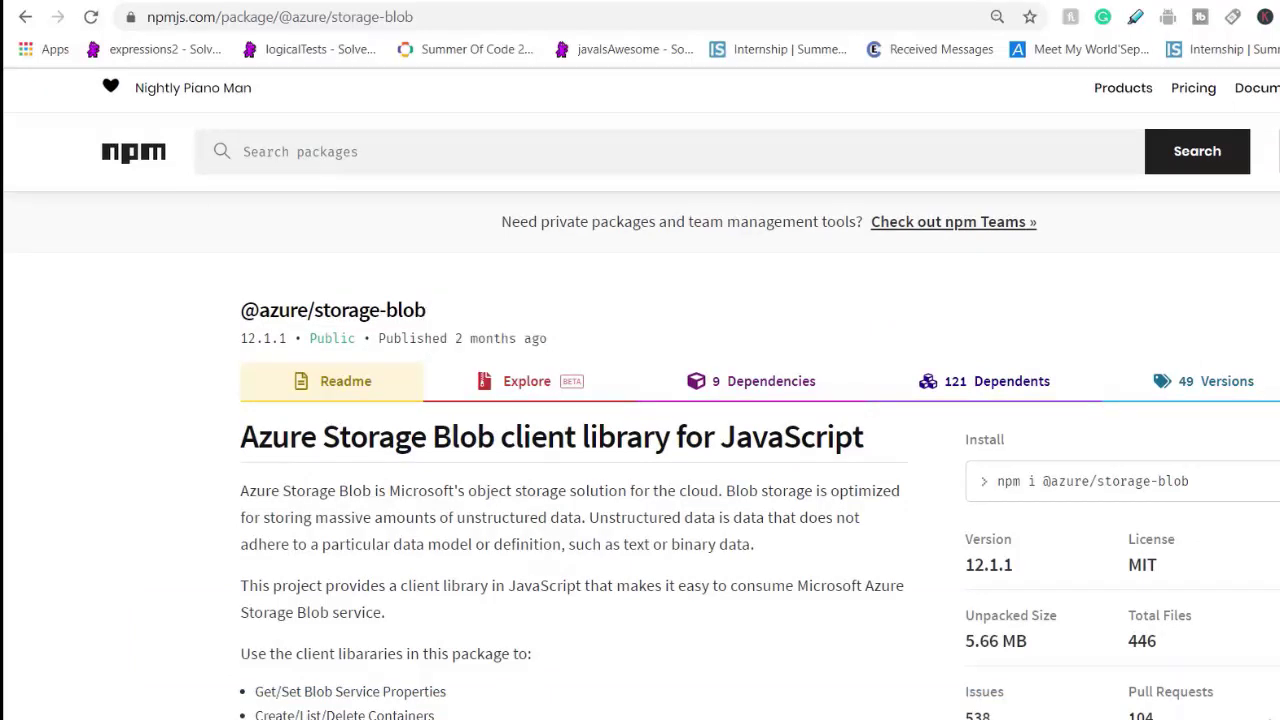
{"action": "key", "text": "ctrl+Tab"}
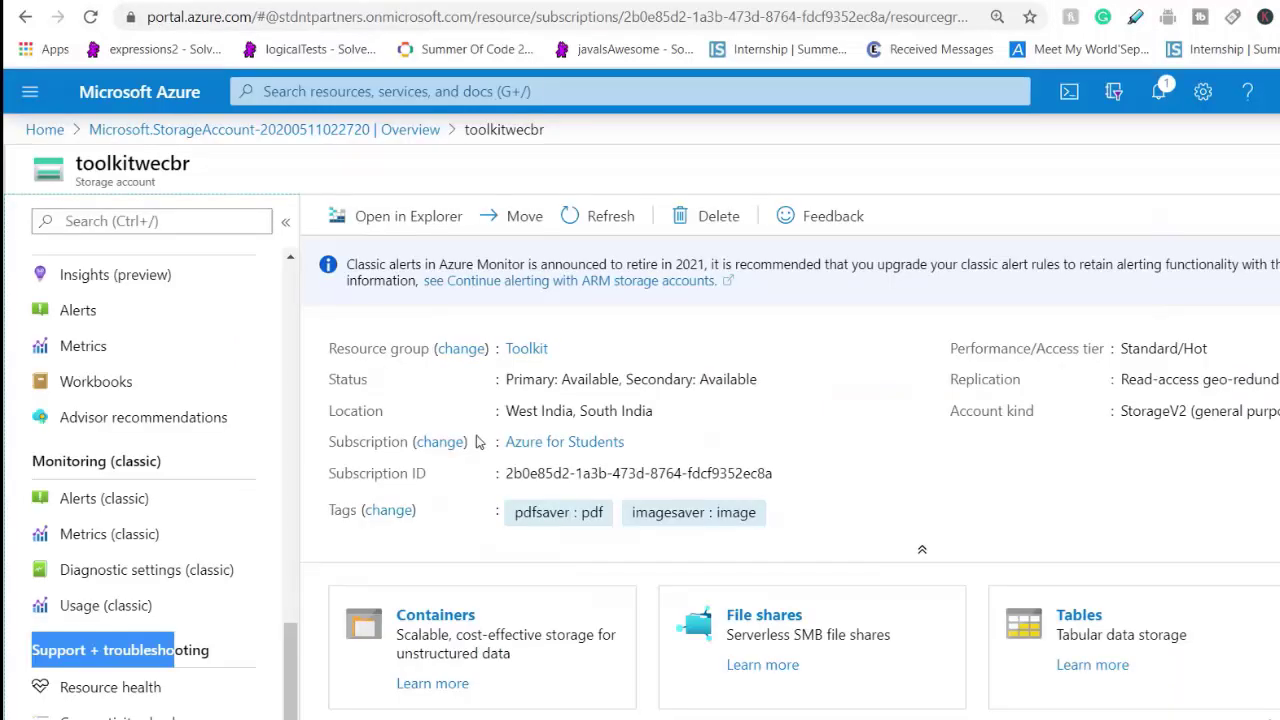